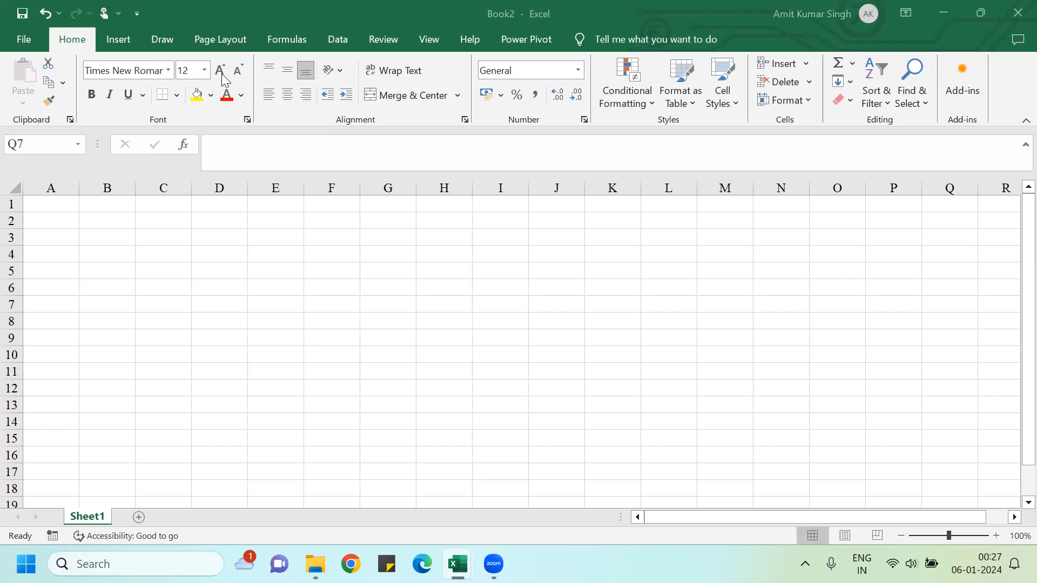
Open the program options at the ribbon customization settings
{"action": "left_click", "coordinate": [10, 36]}
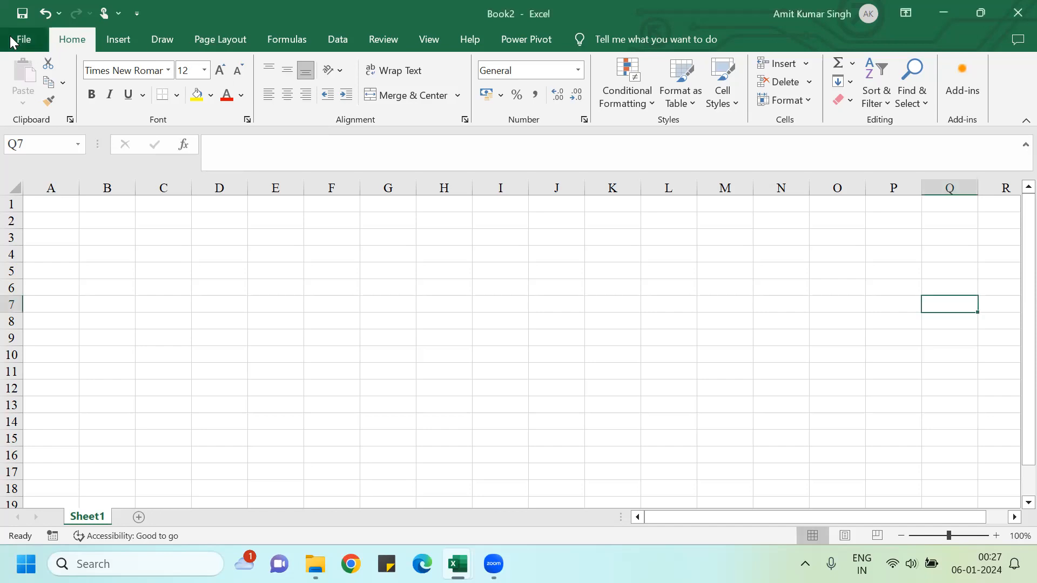
{"action": "left_click", "coordinate": [12, 40]}
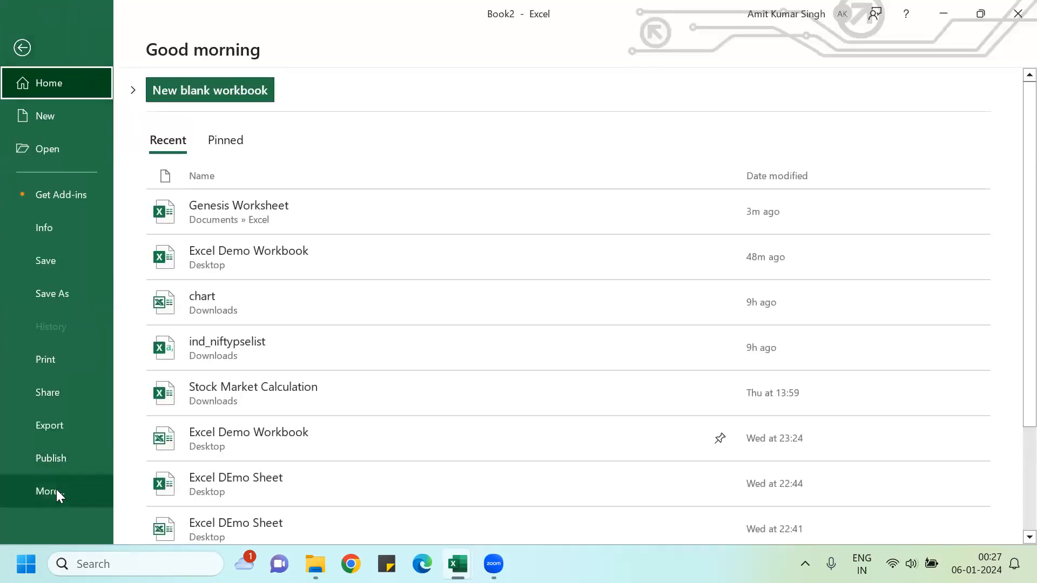
{"action": "left_click", "coordinate": [56, 491]}
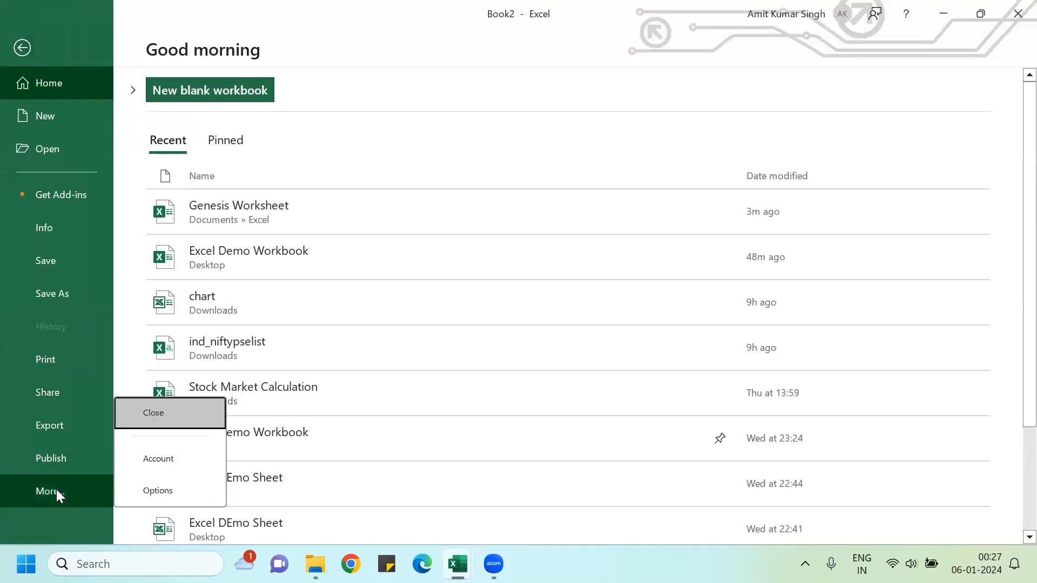
{"action": "left_click", "coordinate": [141, 491]}
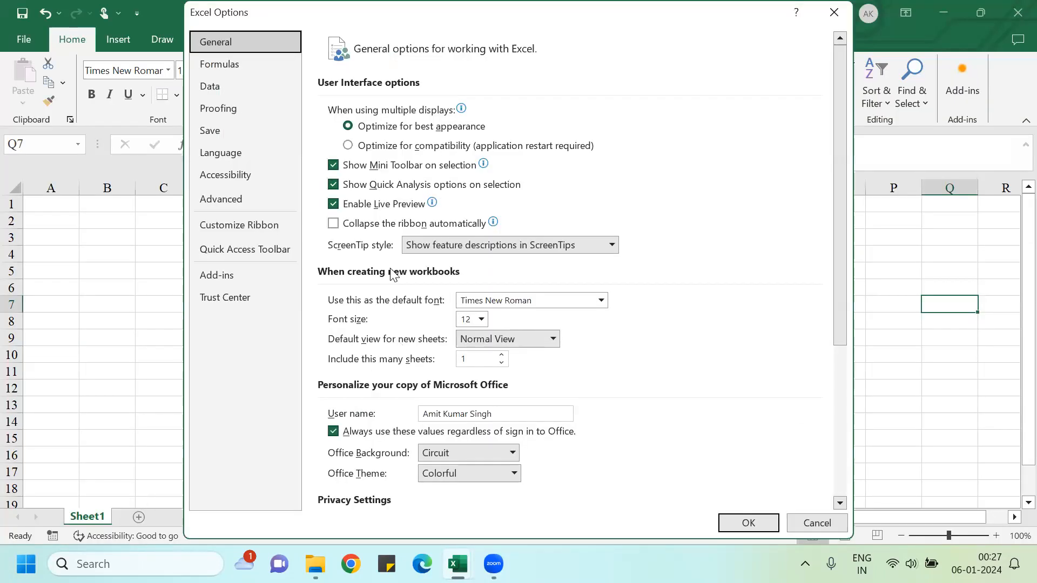
{"action": "left_click", "coordinate": [232, 225]}
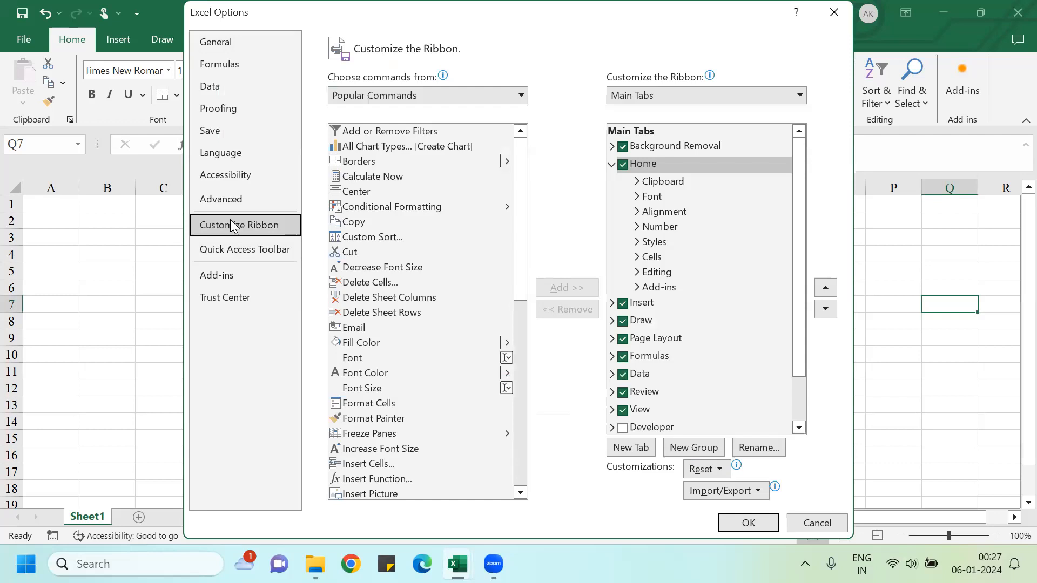
Create a new ribbon tab after Home and rename it "Operational Risk"
{"action": "left_click", "coordinate": [633, 446]}
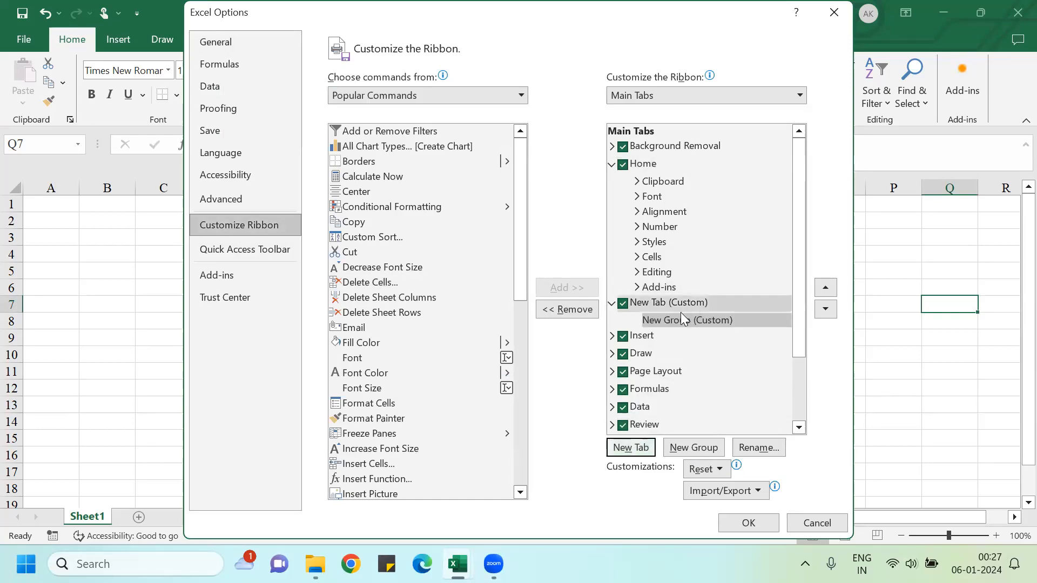
{"action": "left_click", "coordinate": [661, 303]}
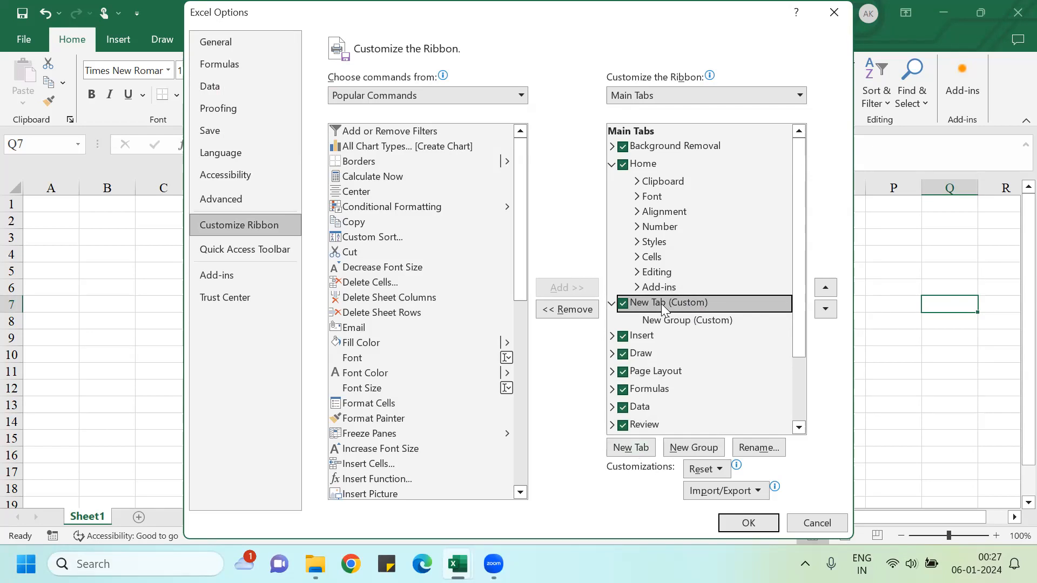
{"action": "left_click", "coordinate": [752, 444]}
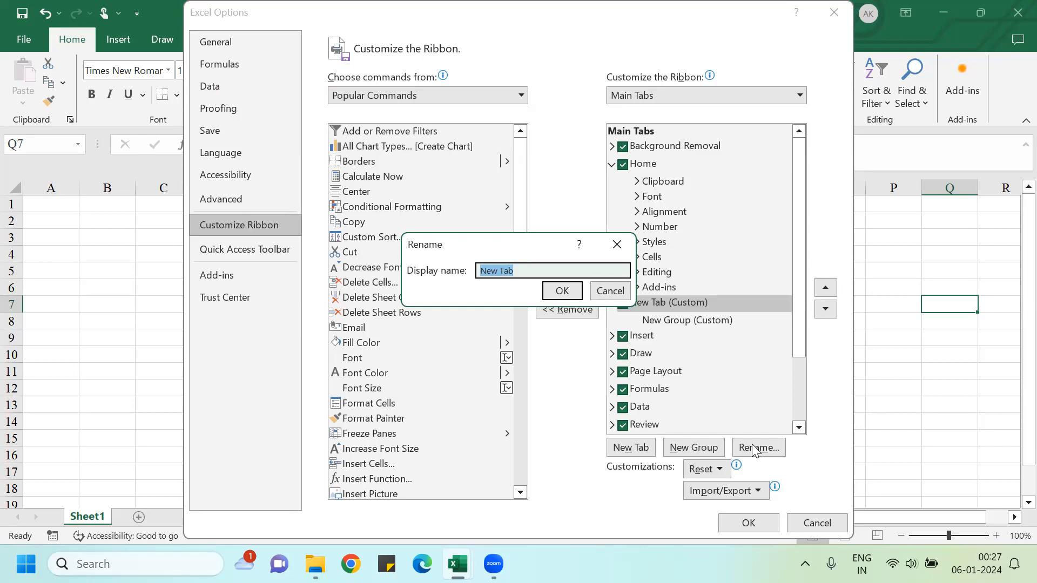
{"action": "type", "text": "Operational Risk"}
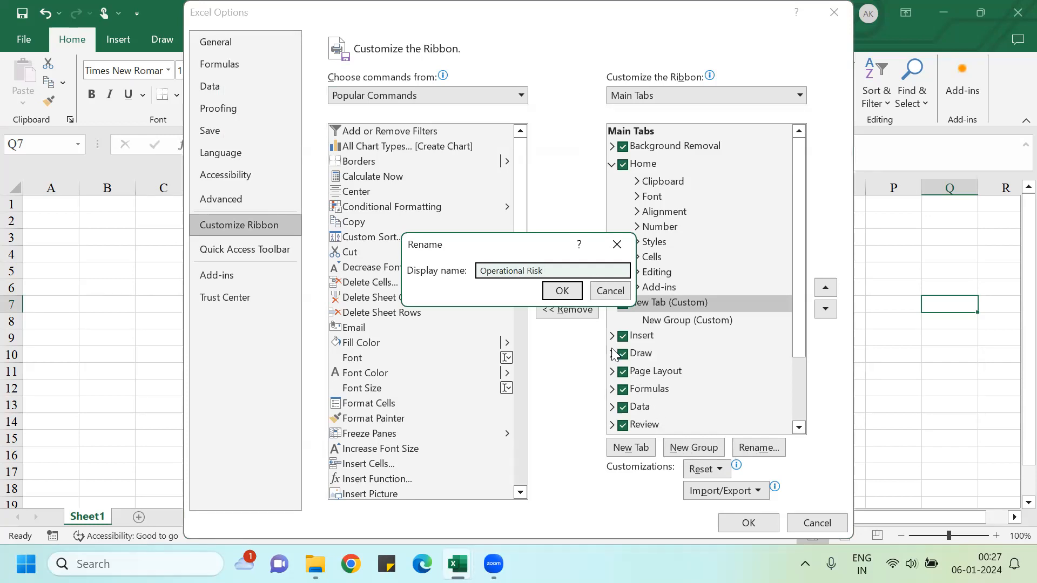
{"action": "key", "text": "Return"}
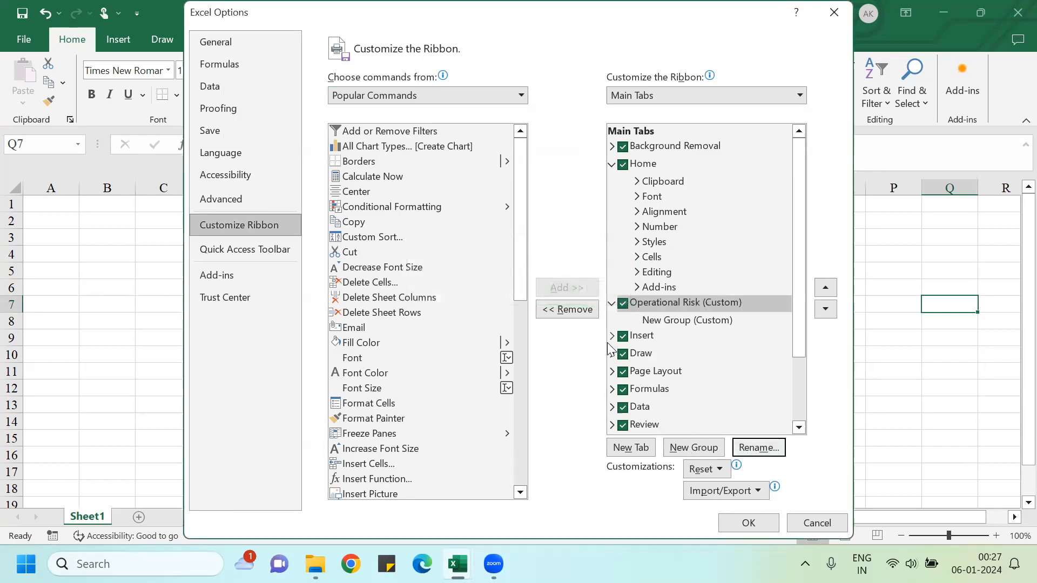
Rename the new group inside the Operational Risk tab as "FRO"
{"action": "left_click", "coordinate": [703, 320]}
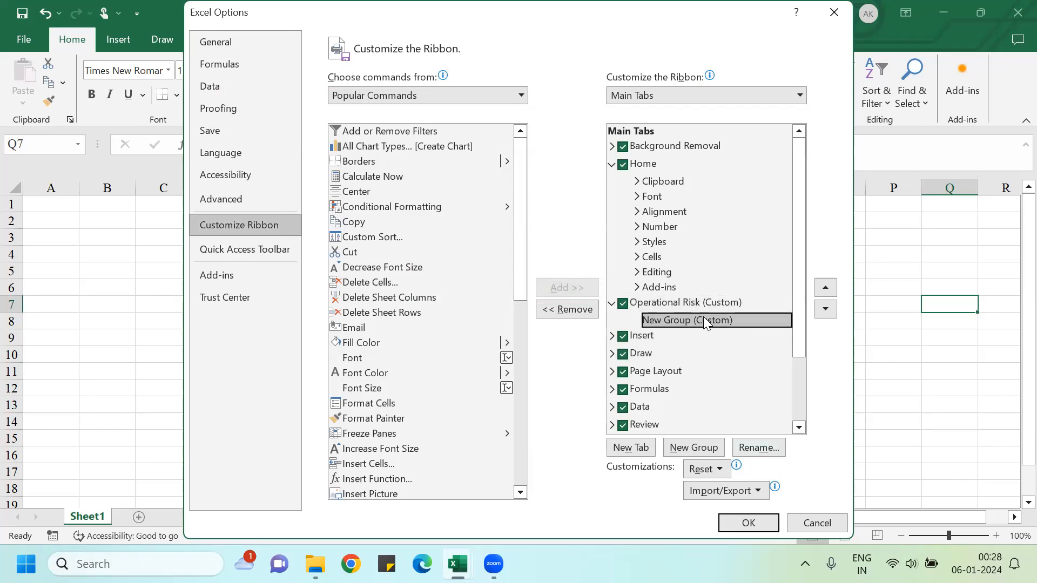
{"action": "left_click", "coordinate": [754, 447]}
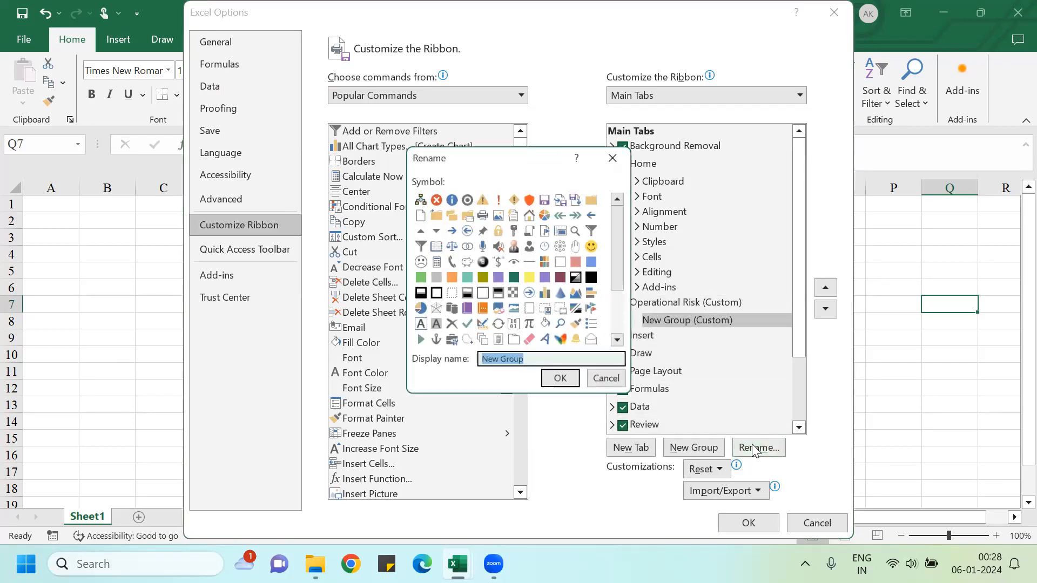
{"action": "type", "text": "F"}
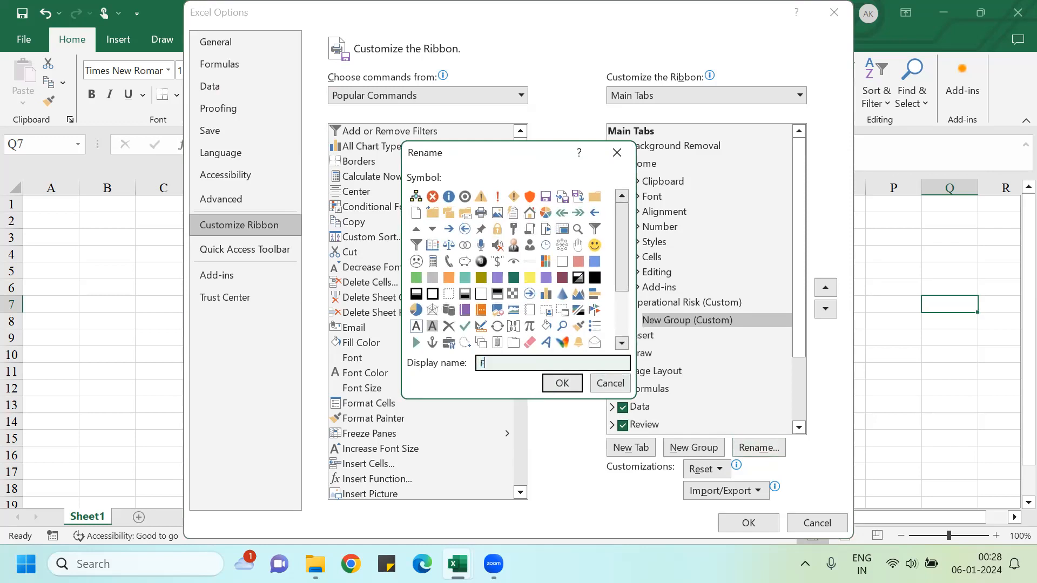
{"action": "type", "text": "RO"}
{"action": "left_click", "coordinate": [562, 384]}
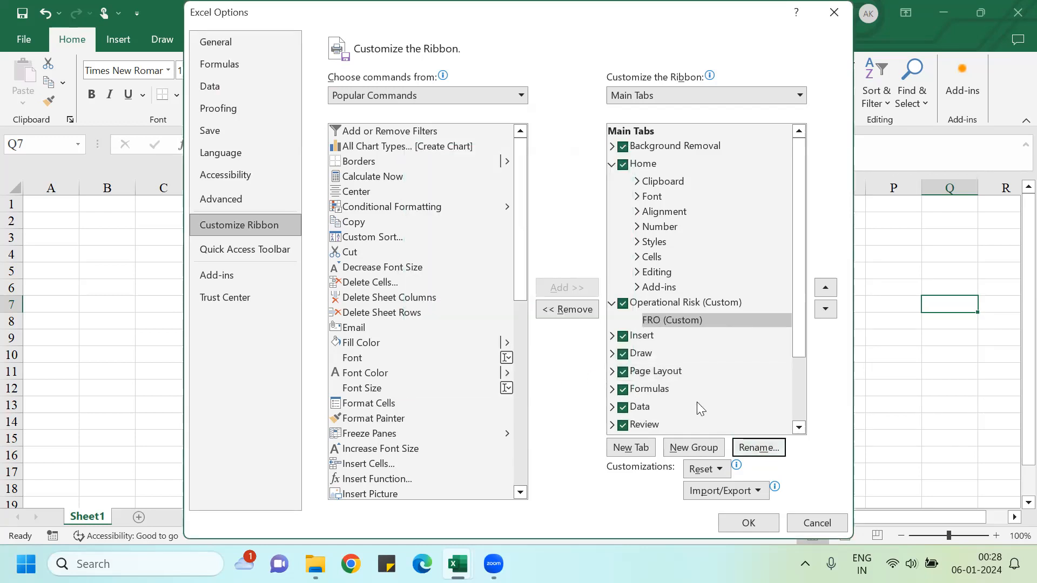
Create a second group in the Operational Risk tab and rename it "MRO"
{"action": "left_click", "coordinate": [691, 451]}
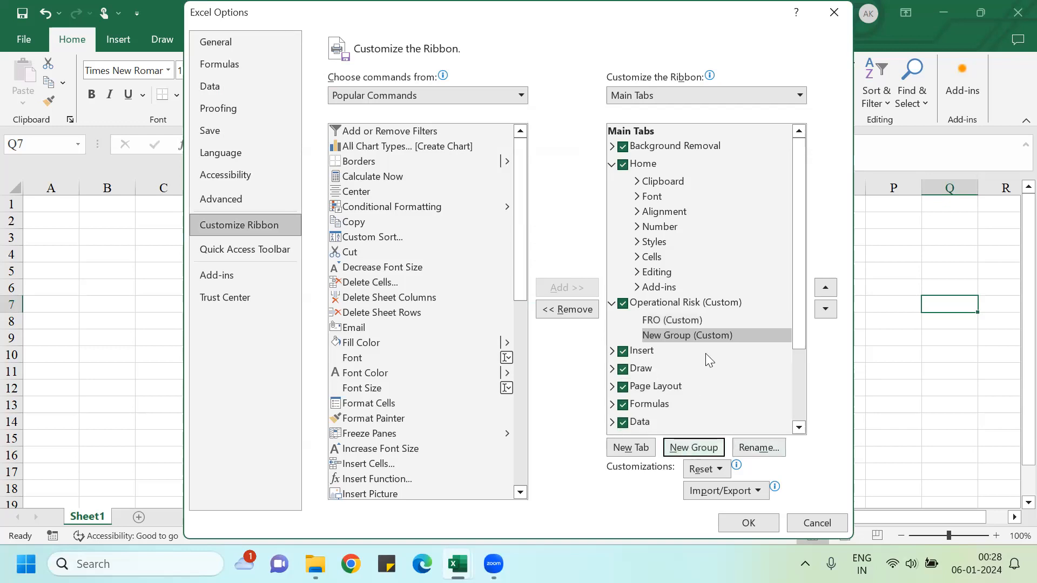
{"action": "left_click", "coordinate": [758, 448]}
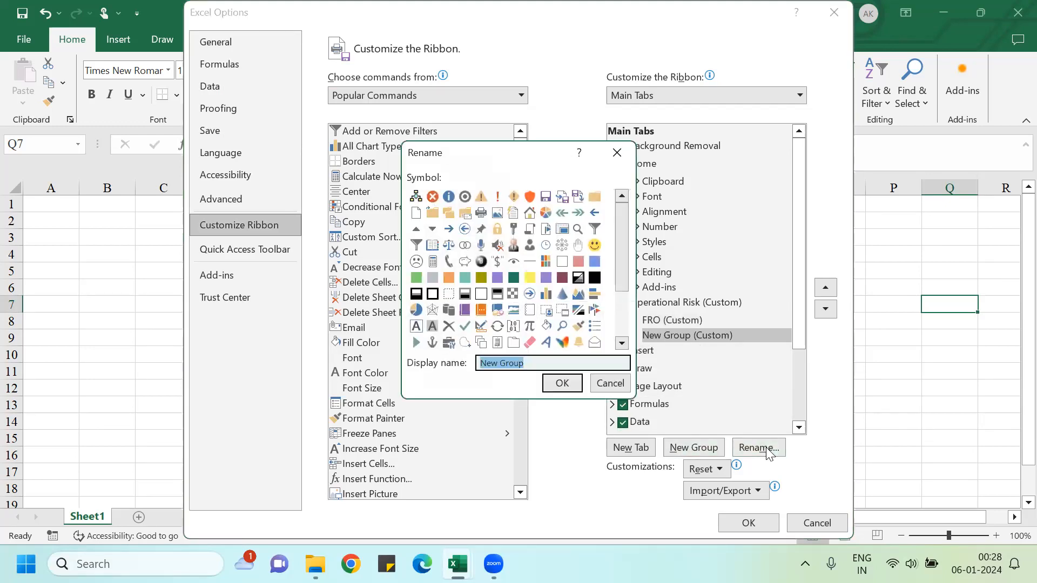
{"action": "type", "text": "MRO"}
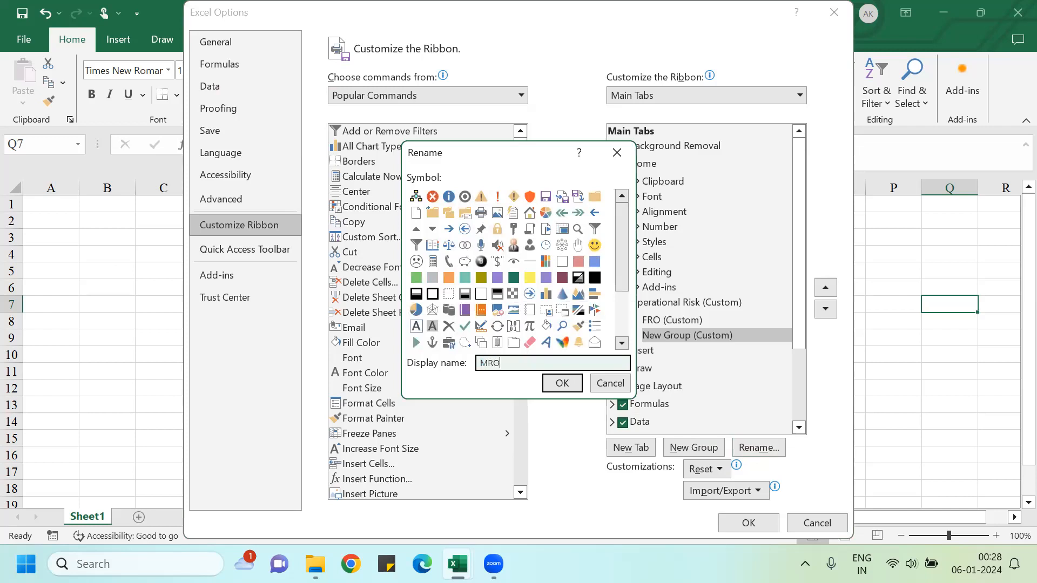
{"action": "left_click", "coordinate": [562, 384]}
Add the Conditional Formatting, All Chart Types and Borders commands to the FRO group
{"action": "left_click", "coordinate": [666, 324]}
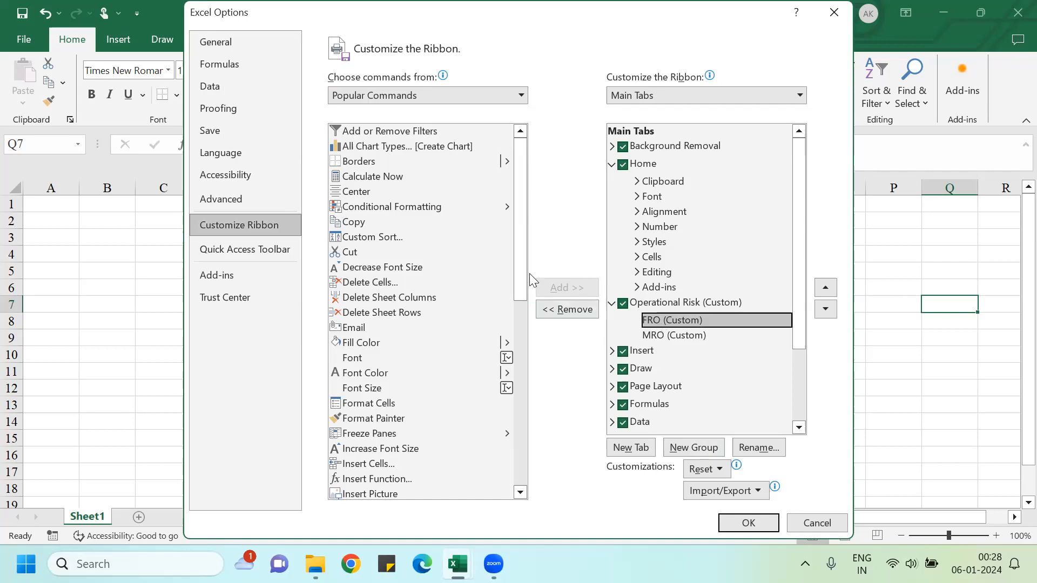
{"action": "left_click", "coordinate": [387, 207]}
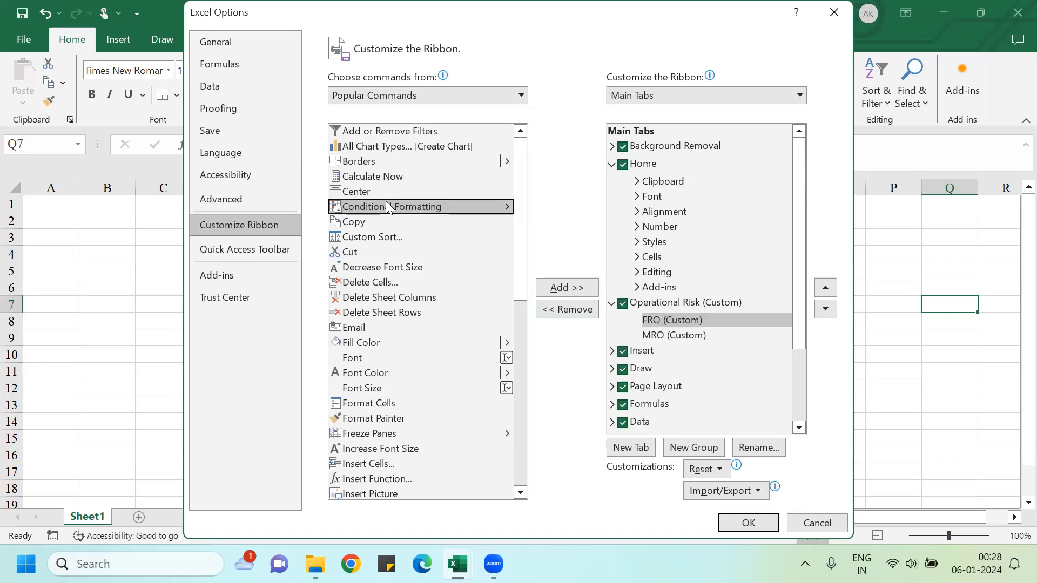
{"action": "left_click", "coordinate": [556, 288]}
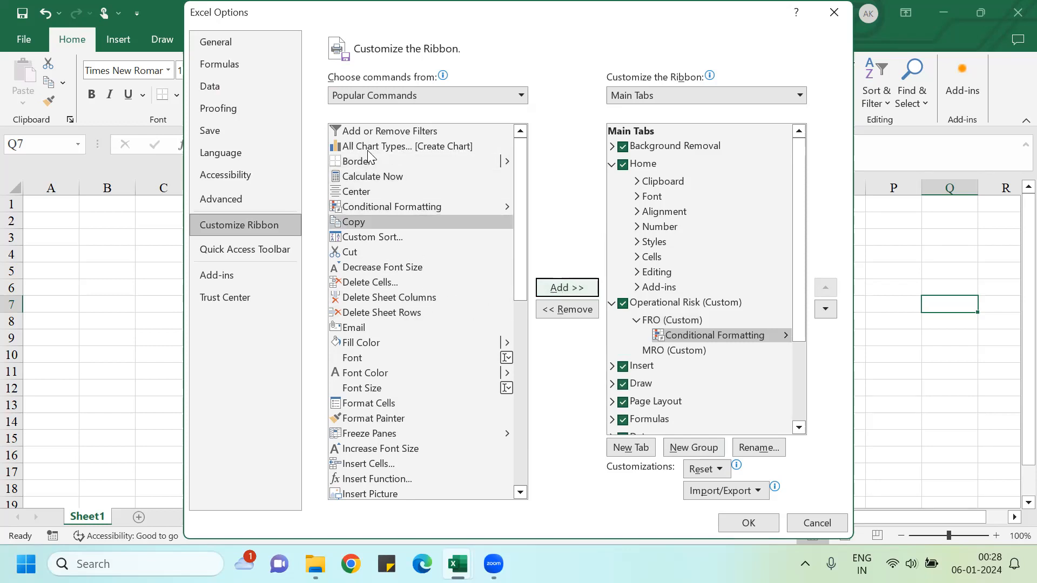
{"action": "left_click", "coordinate": [367, 147]}
{"action": "left_click", "coordinate": [558, 286]}
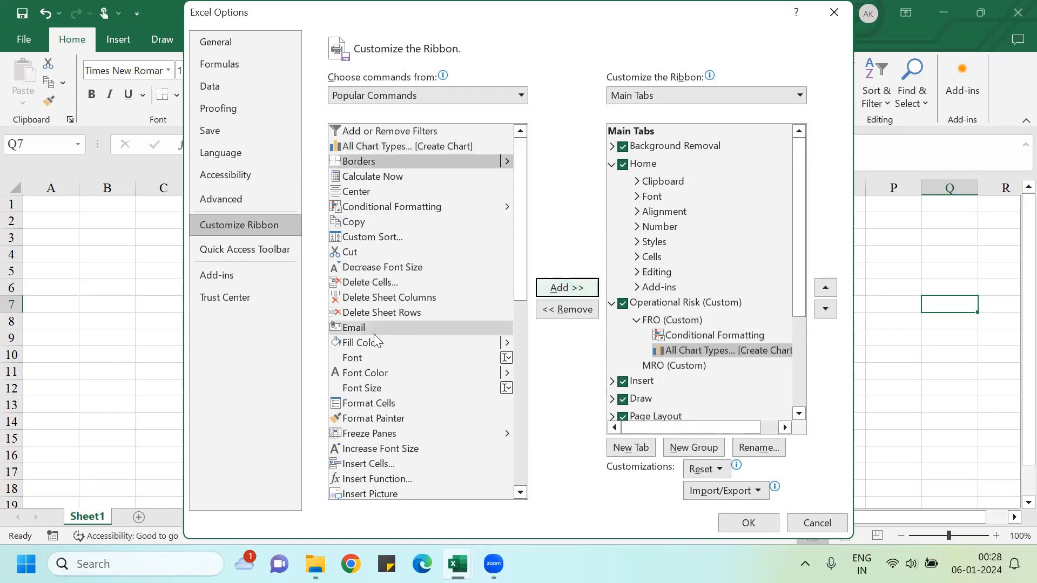
{"action": "left_click", "coordinate": [557, 291]}
Add the popular commands Insert Picture and Repeat to the FRO group
{"action": "left_click_drag", "start_coordinate": [514, 297], "coordinate": [522, 392]}
{"action": "left_click", "coordinate": [396, 276]}
{"action": "left_click", "coordinate": [548, 294]}
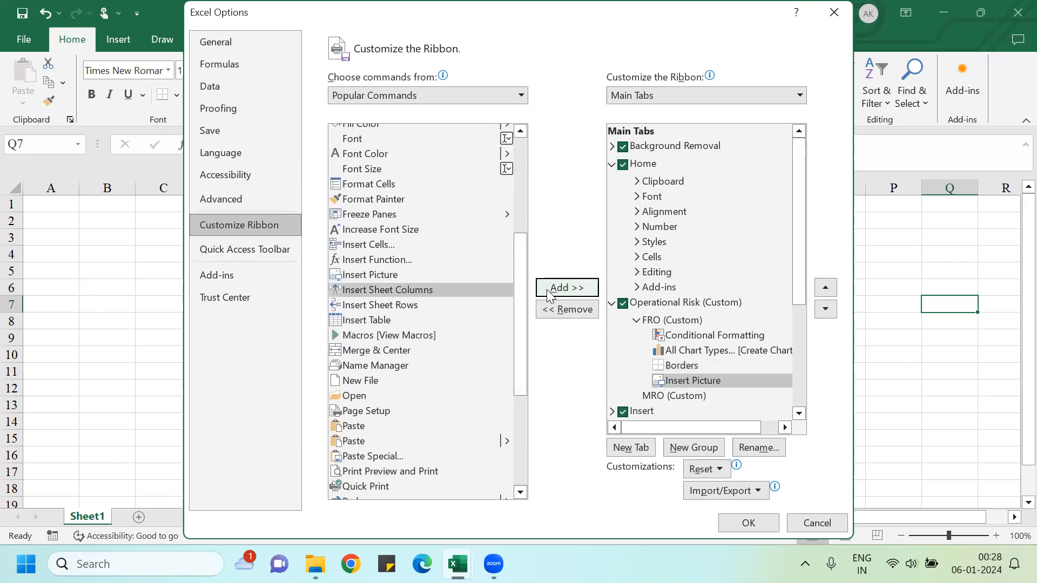
{"action": "left_click_drag", "start_coordinate": [520, 363], "coordinate": [522, 430]}
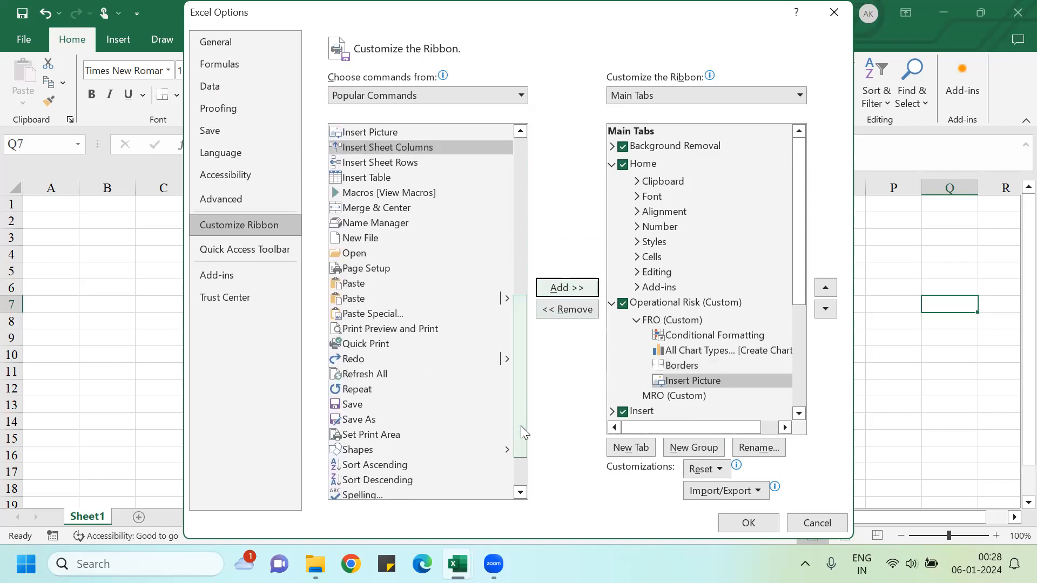
{"action": "left_click", "coordinate": [382, 389]}
{"action": "left_click", "coordinate": [552, 289]}
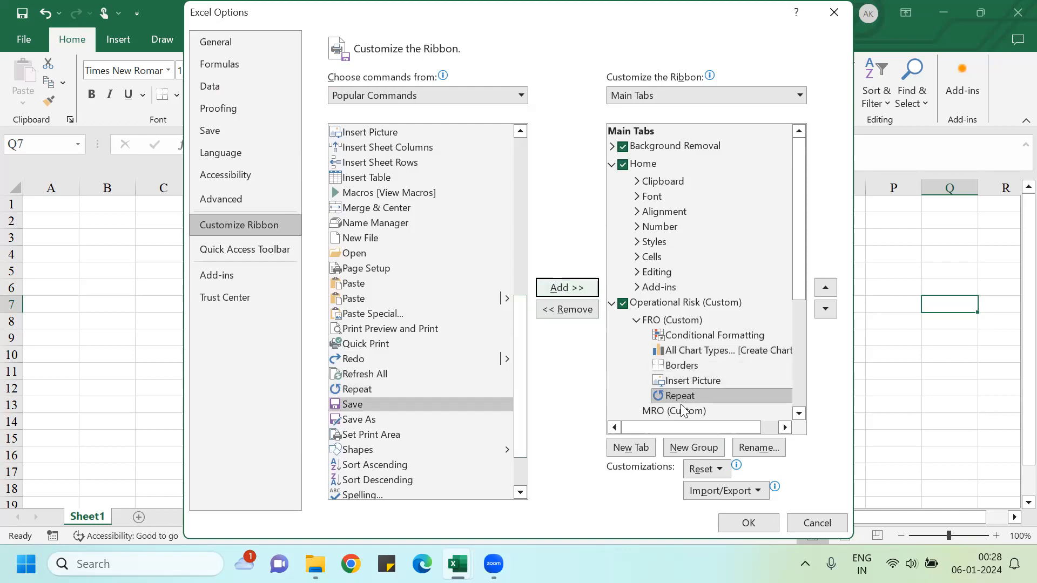
Add the Save As command to the MRO group
{"action": "left_click", "coordinate": [681, 406]}
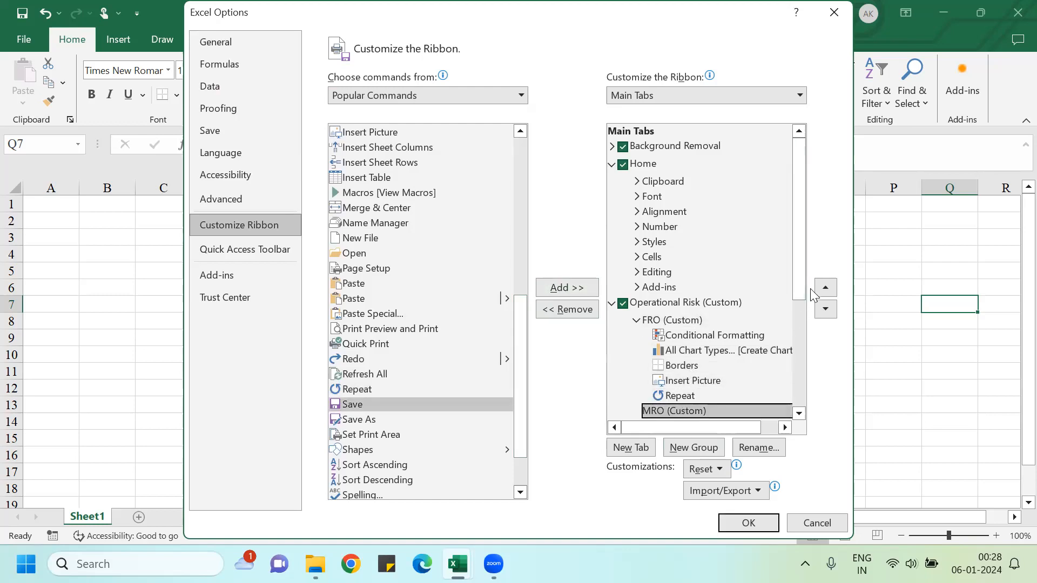
{"action": "left_click_drag", "start_coordinate": [802, 286], "coordinate": [807, 406]}
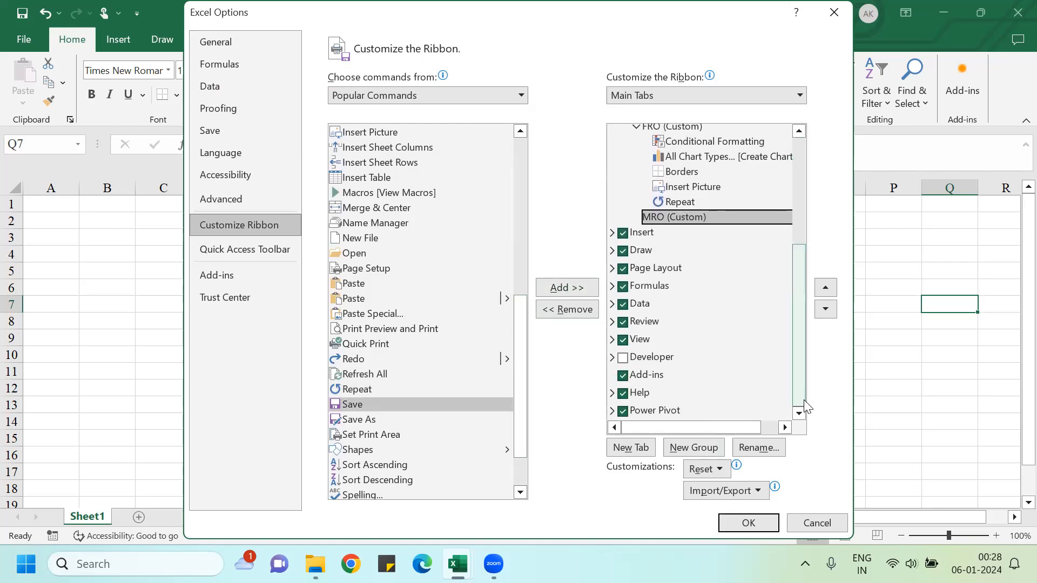
{"action": "left_click", "coordinate": [381, 419]}
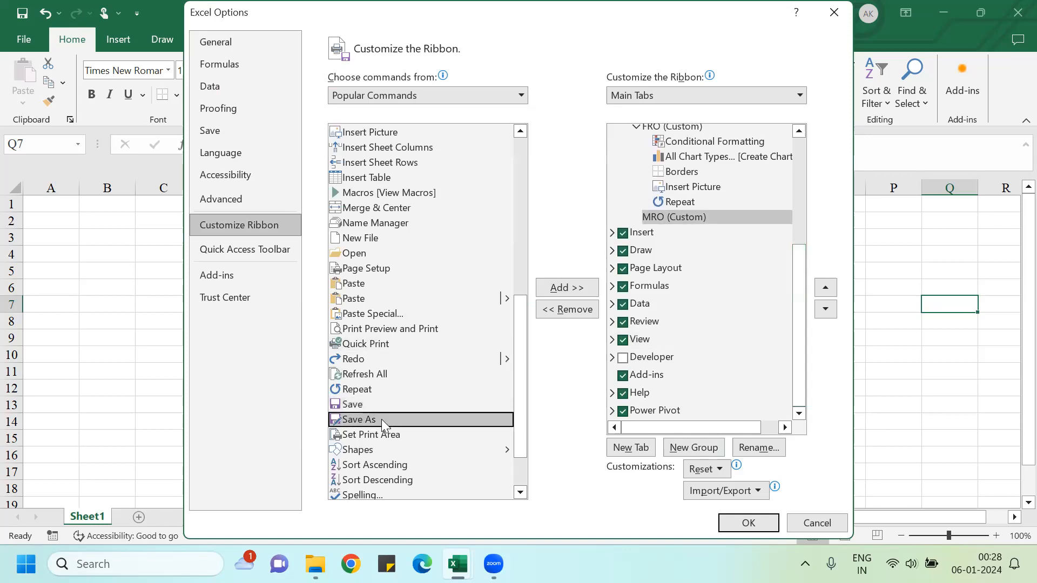
{"action": "left_click", "coordinate": [566, 287]}
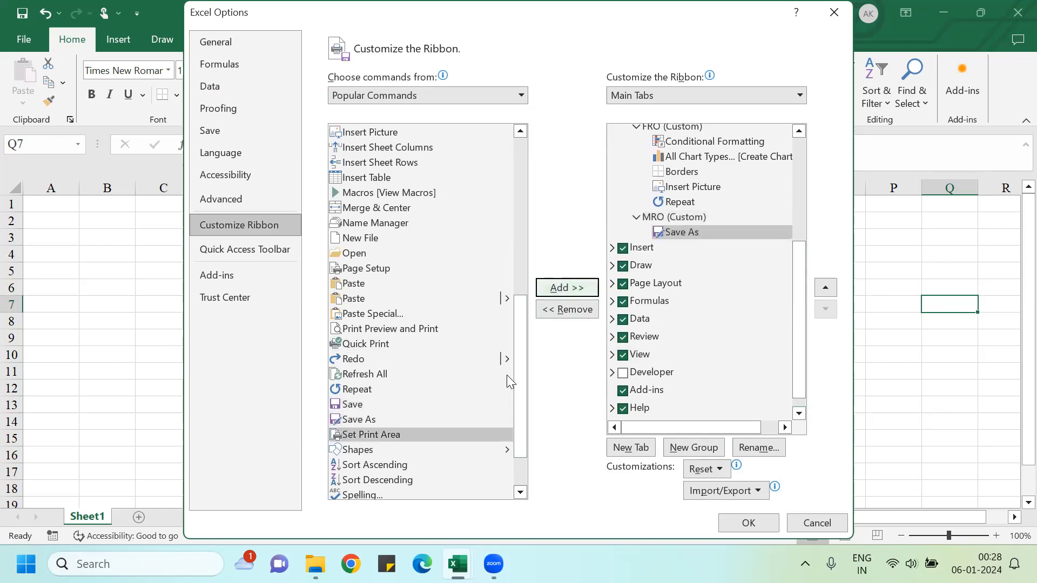
From the list of all commands, add the 3-D text options ("3-D Options...") and Crop Aspect Ratio 3:5 to the MRO group
{"action": "left_click", "coordinate": [518, 102]}
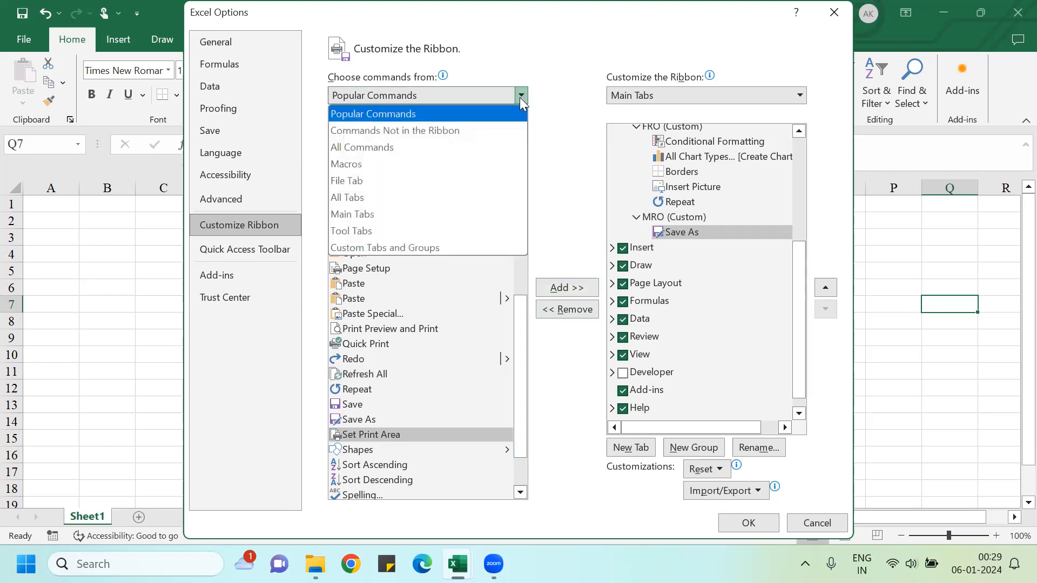
{"action": "left_click", "coordinate": [426, 147]}
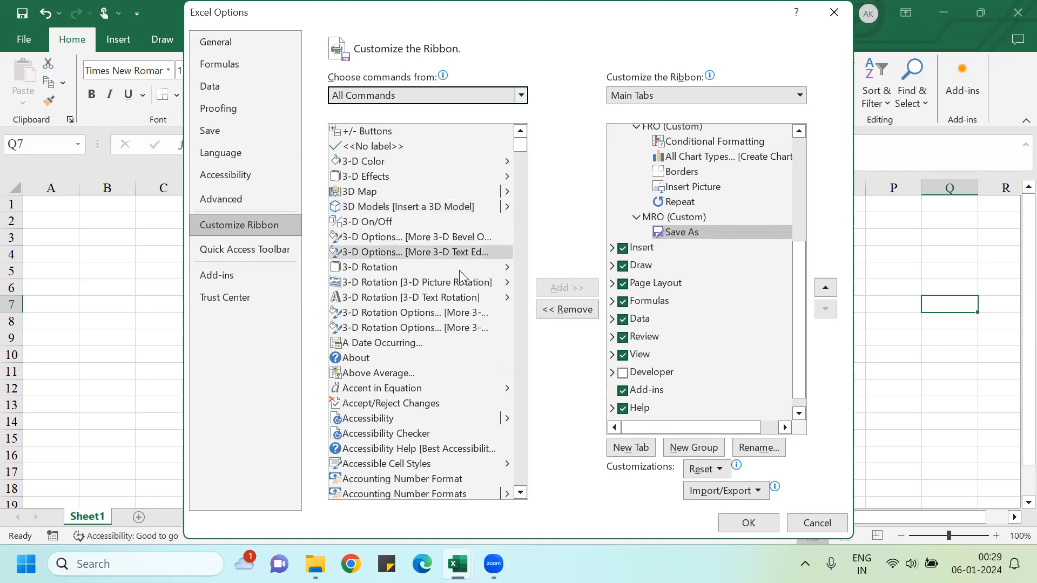
{"action": "left_click", "coordinate": [399, 252]}
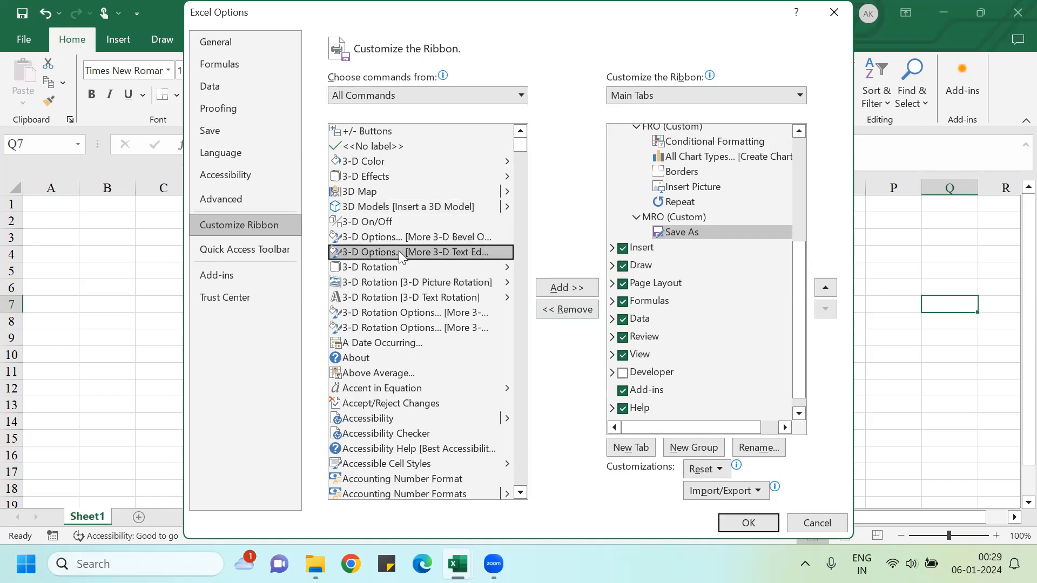
{"action": "left_click", "coordinate": [548, 290]}
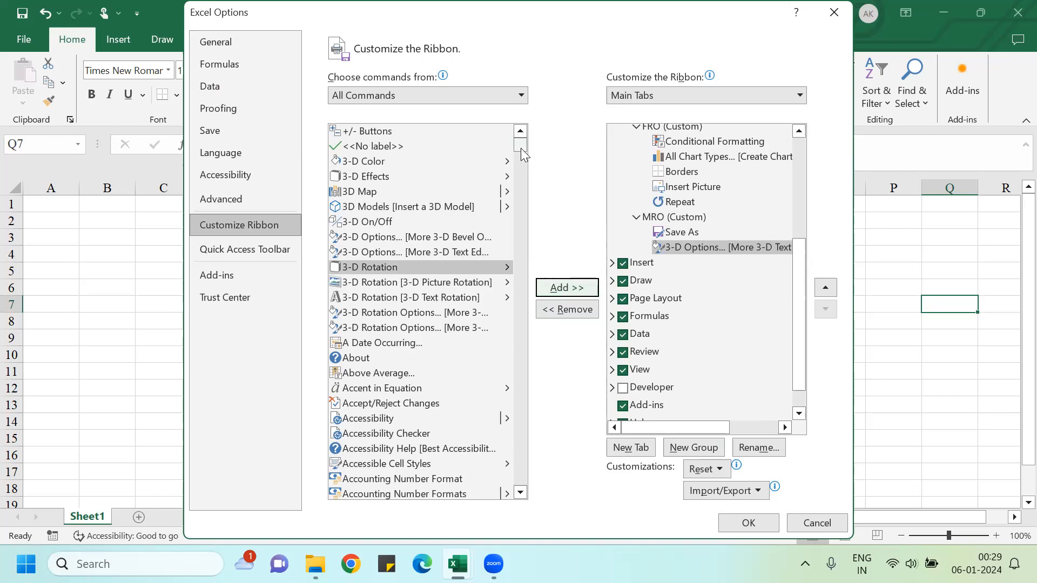
{"action": "left_click_drag", "start_coordinate": [520, 147], "coordinate": [521, 213]}
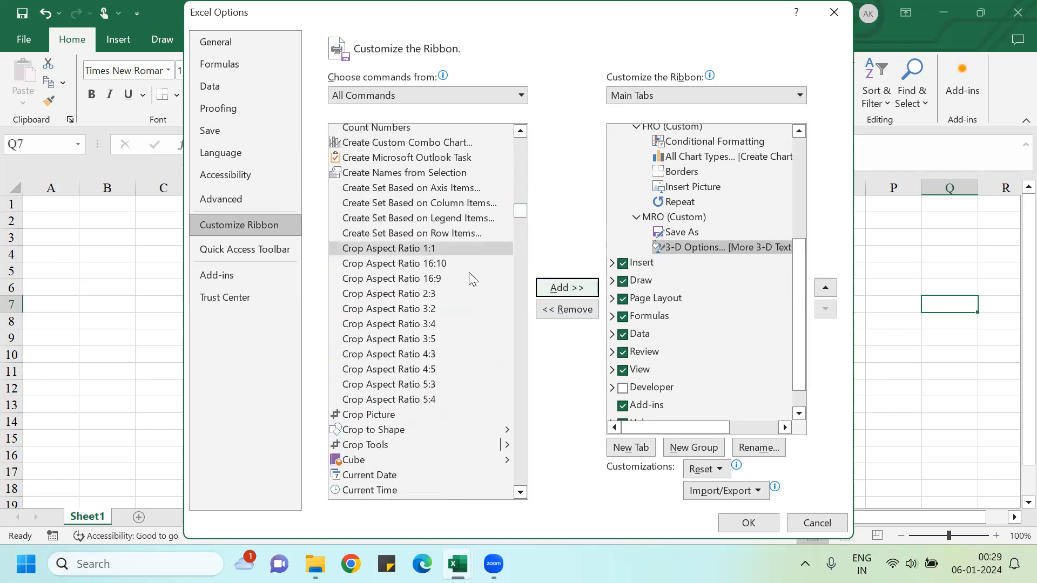
{"action": "left_click", "coordinate": [429, 338]}
{"action": "left_click", "coordinate": [559, 288]}
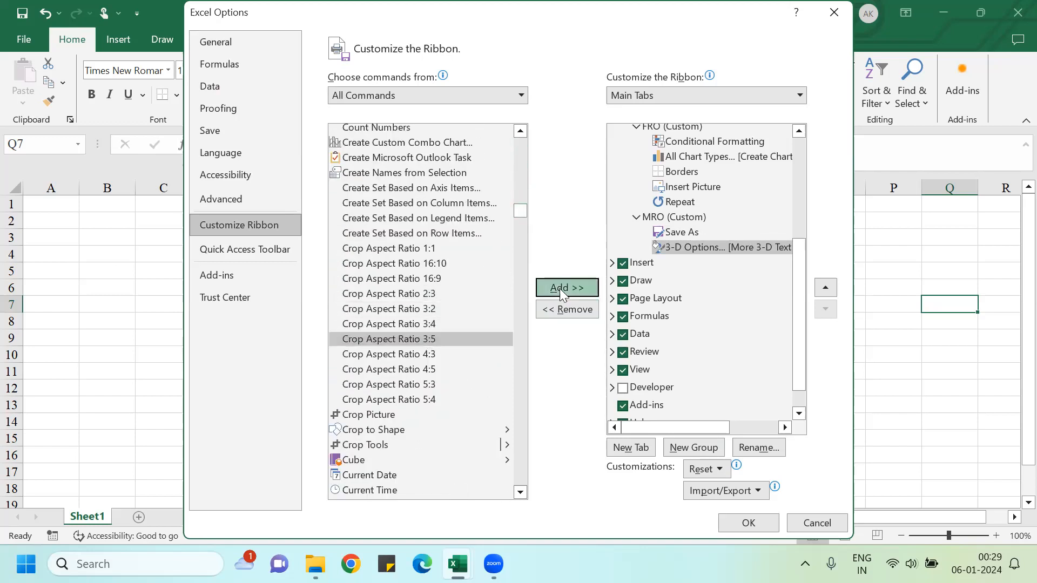
Replace the 3-D text options in the MRO group with Crop Tools, apply the customization and show the Operational Risk tab
{"action": "left_click", "coordinate": [693, 248]}
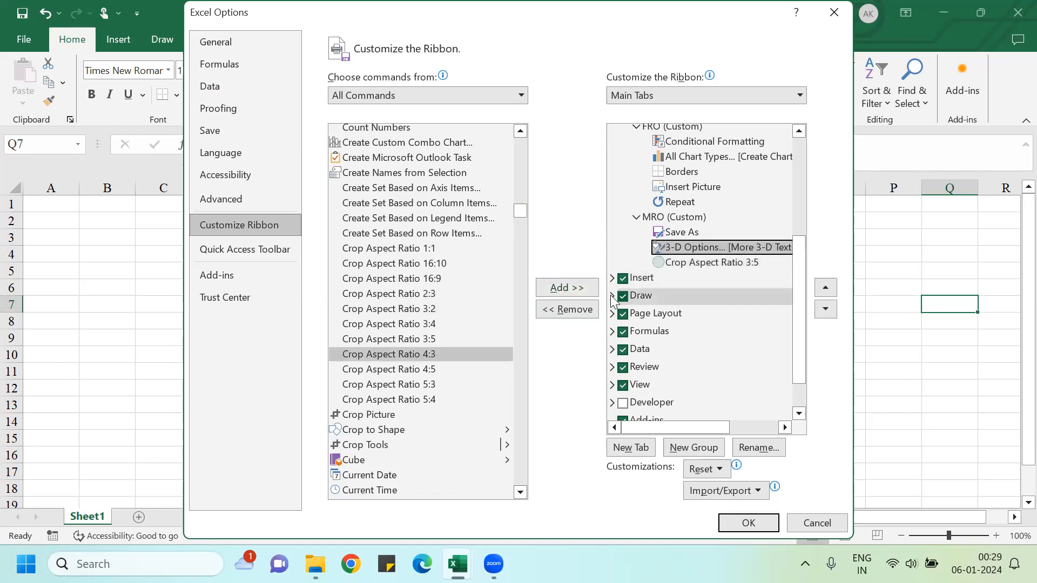
{"action": "left_click", "coordinate": [567, 309]}
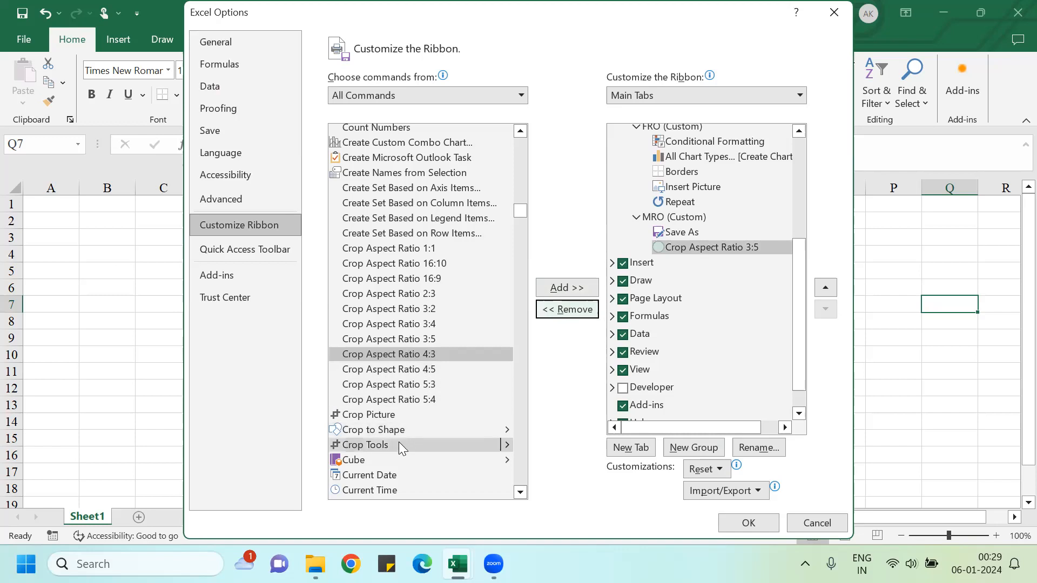
{"action": "left_click", "coordinate": [386, 449]}
{"action": "left_click", "coordinate": [552, 292]}
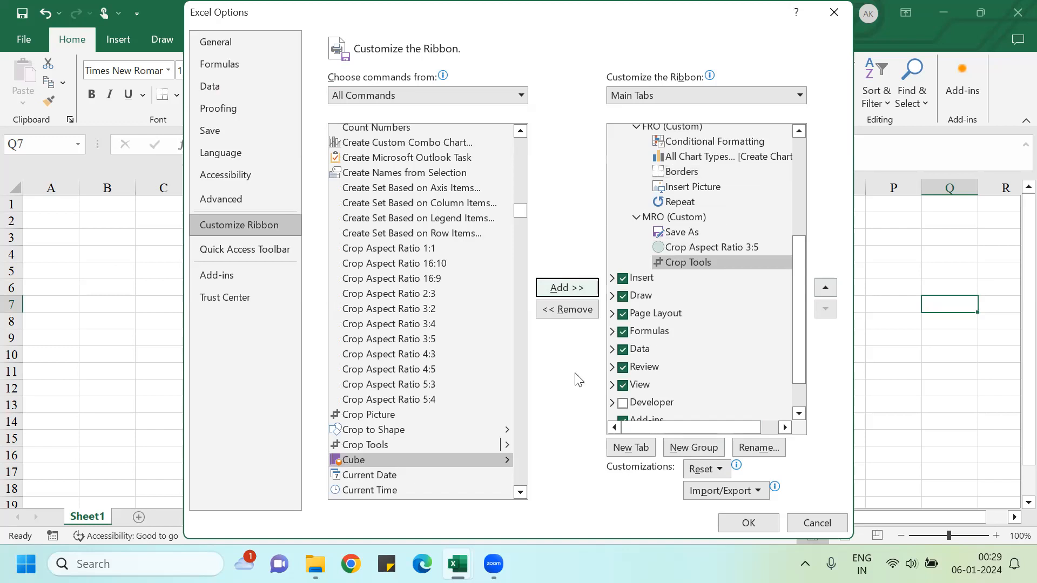
{"action": "left_click", "coordinate": [748, 521]}
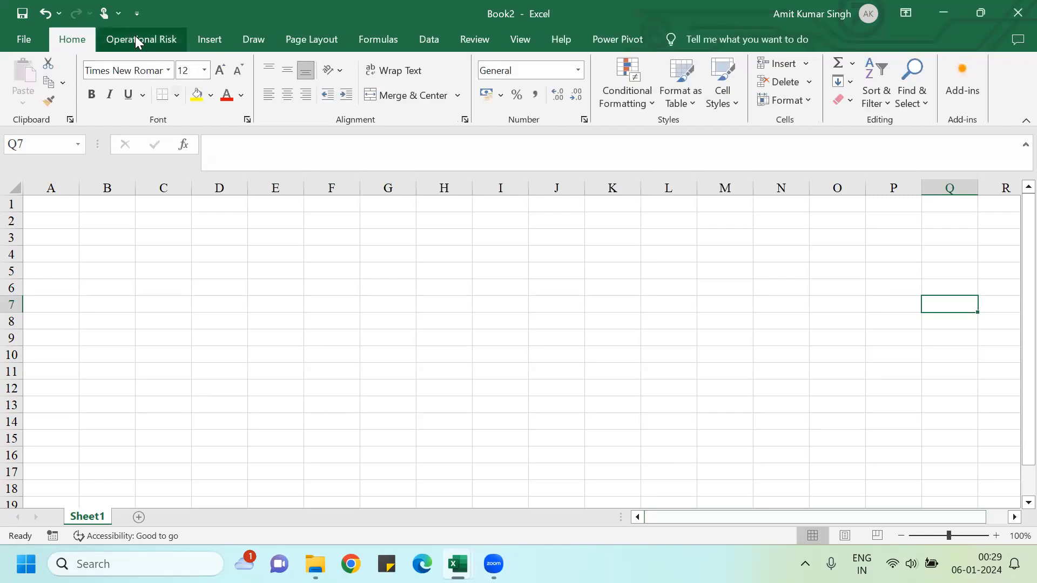
{"action": "left_click", "coordinate": [137, 41]}
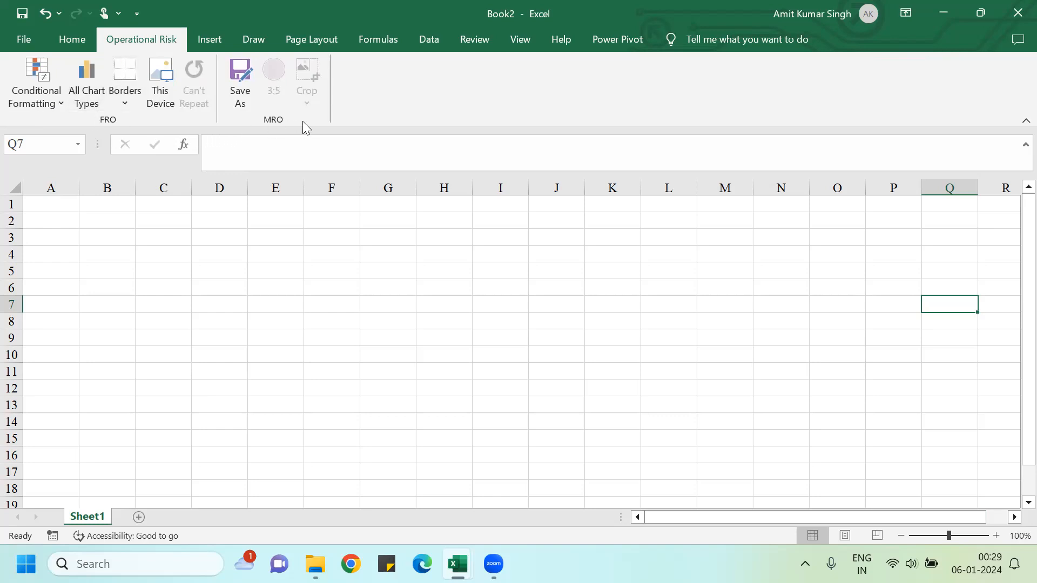
In the ribbon customization options, hide every main tab except Operational Risk and apply the change
{"action": "left_click", "coordinate": [31, 38]}
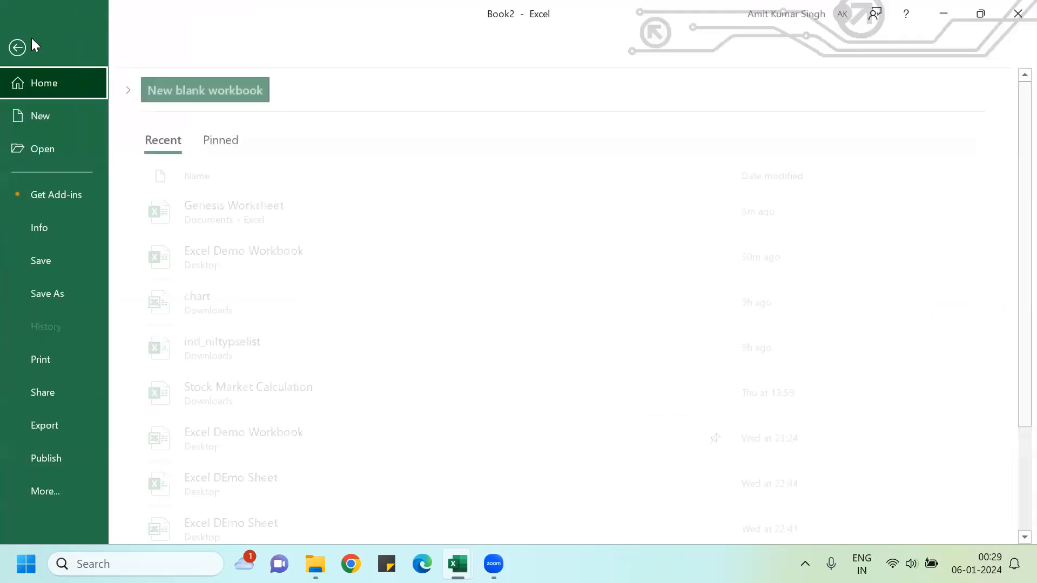
{"action": "left_click", "coordinate": [53, 487]}
{"action": "left_click", "coordinate": [122, 491]}
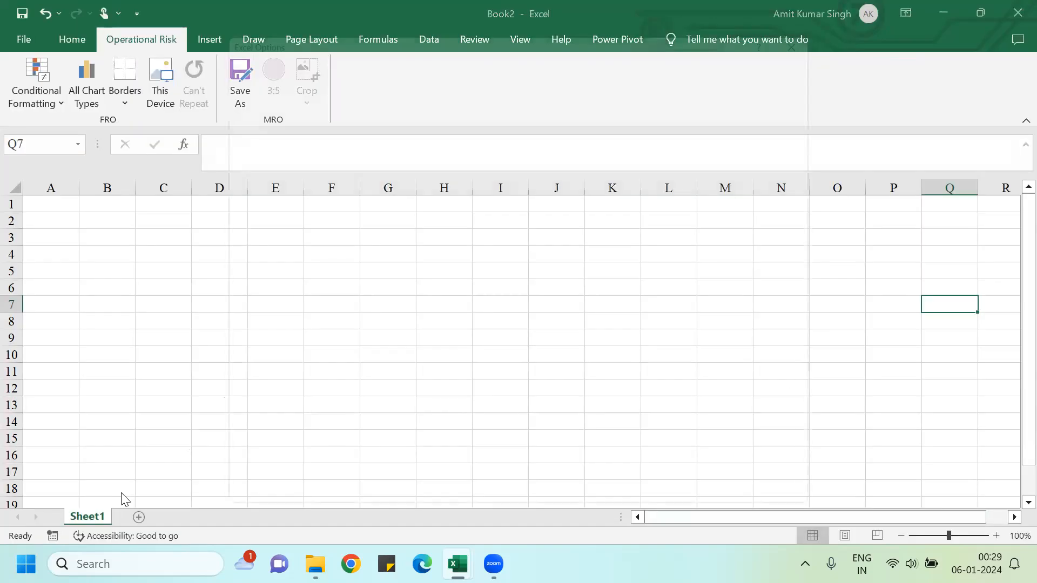
{"action": "left_click", "coordinate": [246, 227]}
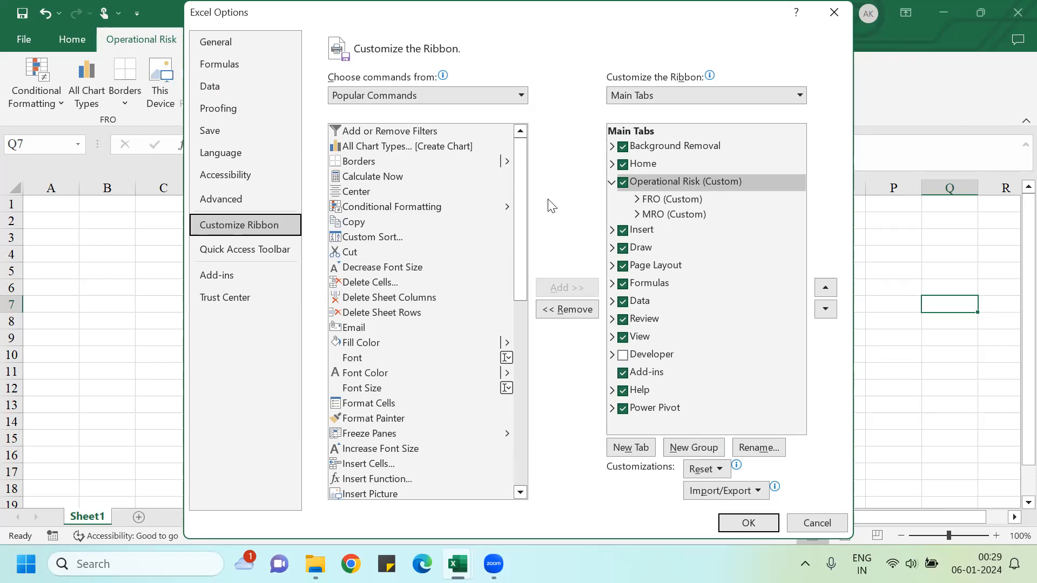
{"action": "left_click", "coordinate": [622, 147]}
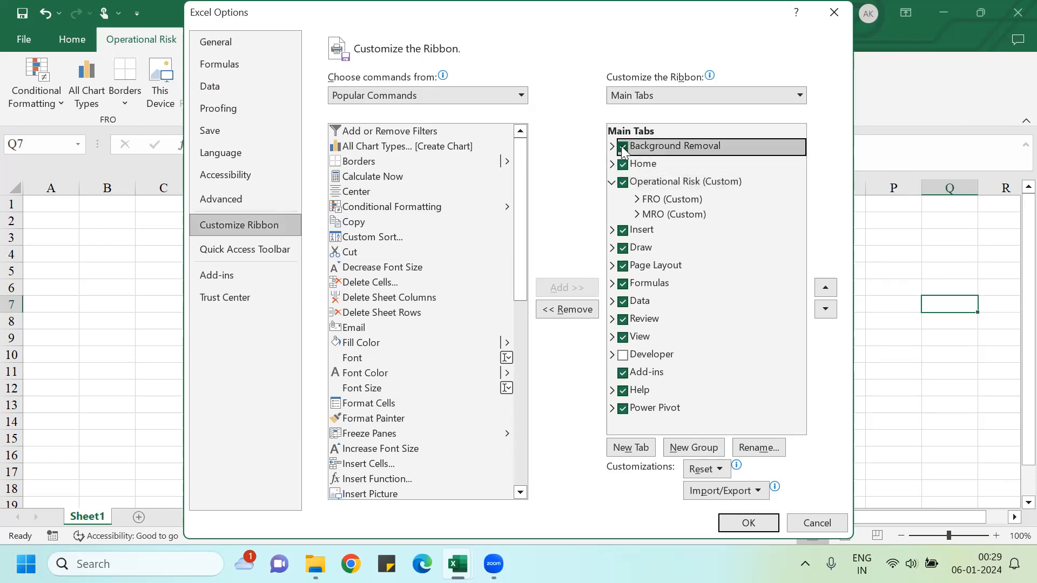
{"action": "left_click", "coordinate": [623, 164]}
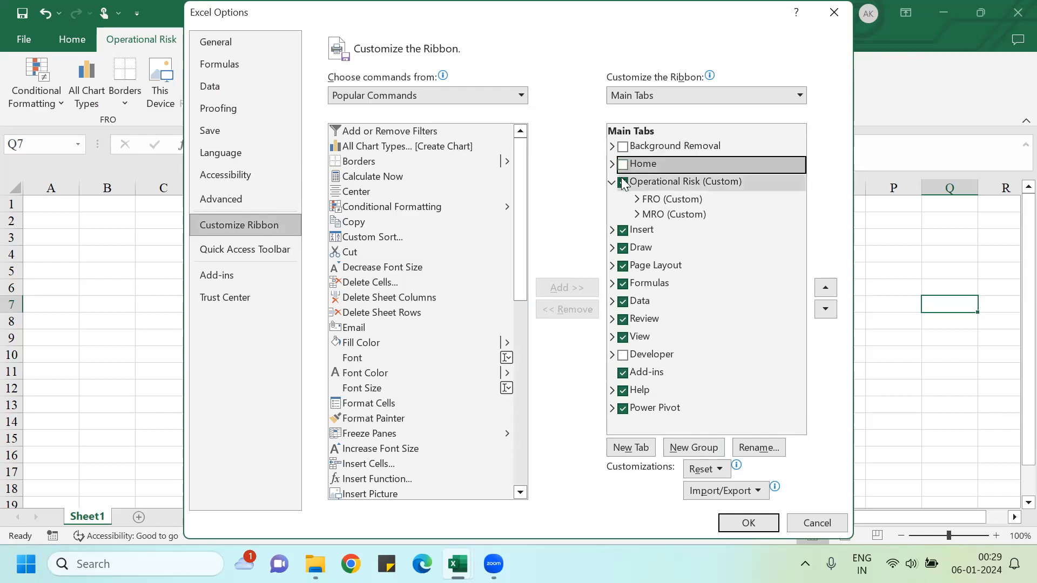
{"action": "left_click", "coordinate": [624, 183]}
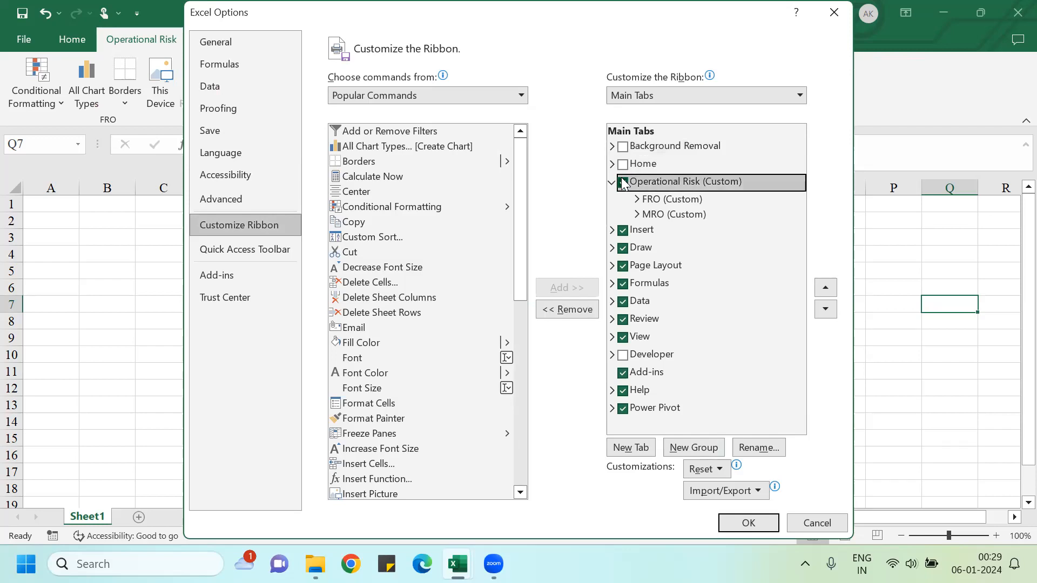
{"action": "left_click", "coordinate": [624, 230]}
{"action": "left_click", "coordinate": [622, 248]}
{"action": "left_click", "coordinate": [622, 265]}
{"action": "left_click", "coordinate": [623, 284]}
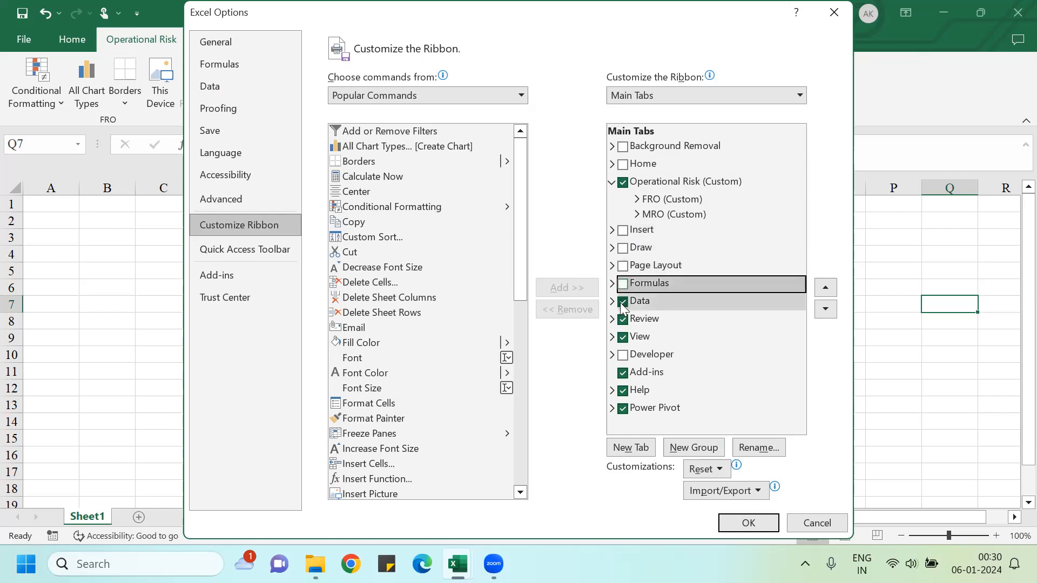
{"action": "left_click", "coordinate": [623, 301]}
{"action": "left_click", "coordinate": [623, 319]}
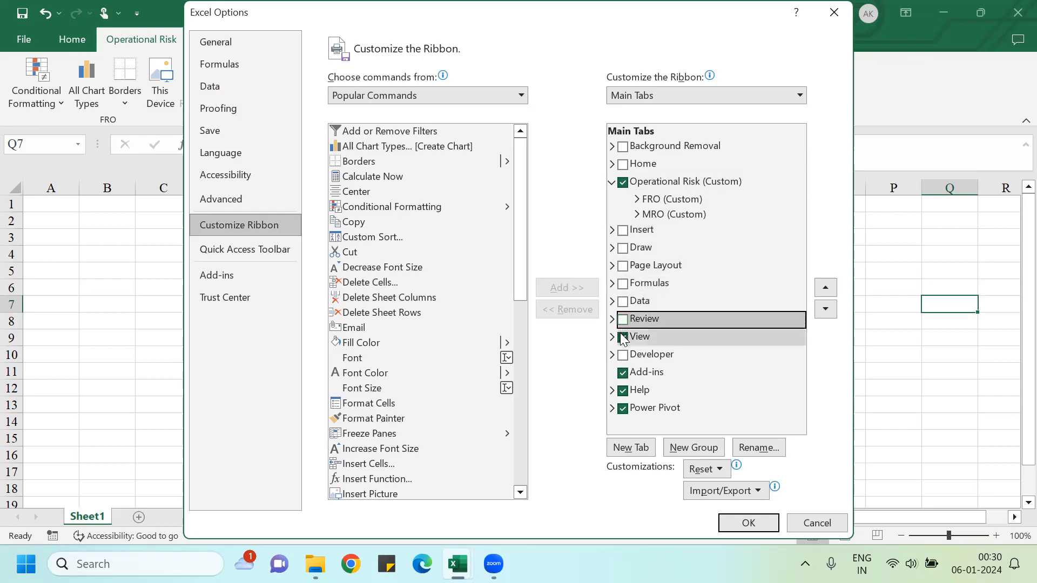
{"action": "left_click", "coordinate": [622, 337]}
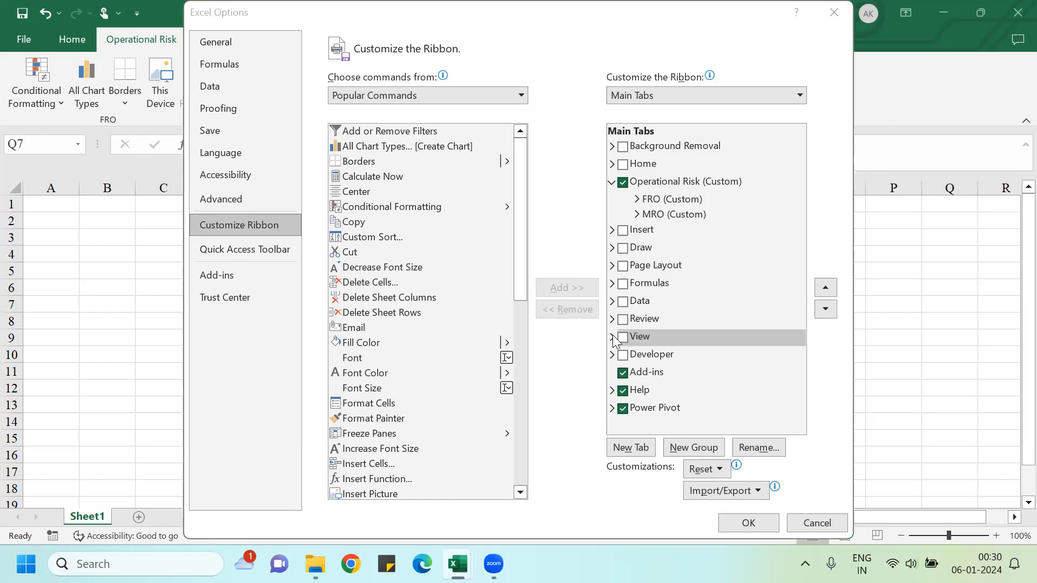
{"action": "left_click", "coordinate": [622, 373]}
{"action": "left_click", "coordinate": [623, 389]}
{"action": "left_click", "coordinate": [621, 409]}
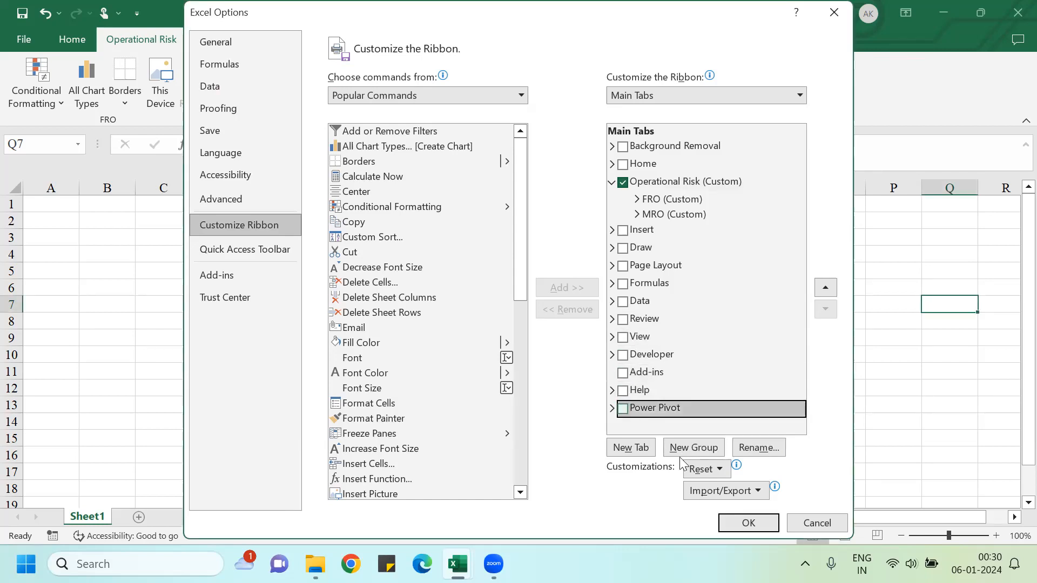
{"action": "left_click", "coordinate": [747, 522]}
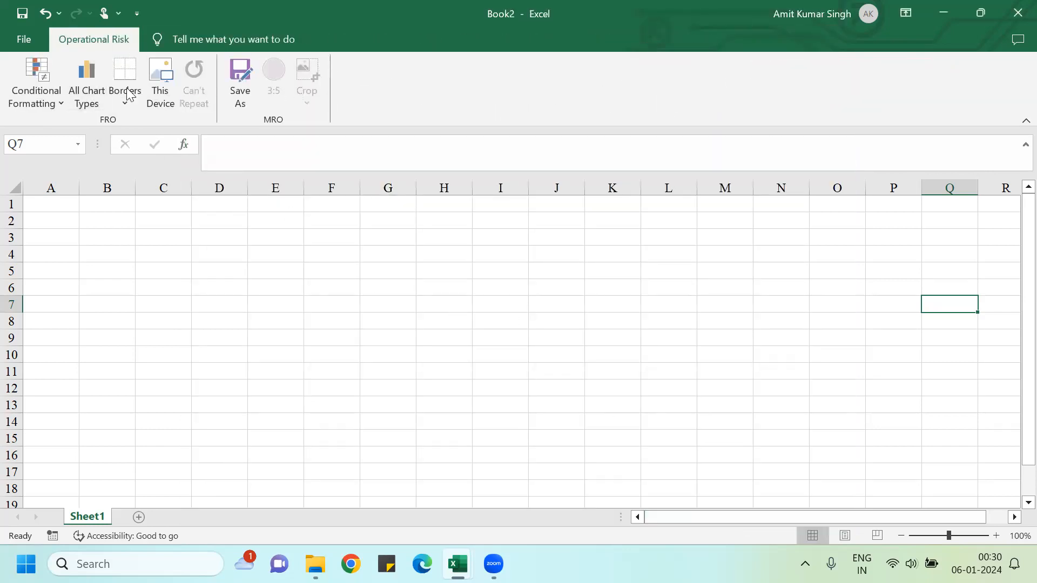
Create a new blank workbook to check which ribbon tabs it offers
{"action": "left_click", "coordinate": [185, 255]}
{"action": "left_click", "coordinate": [263, 292]}
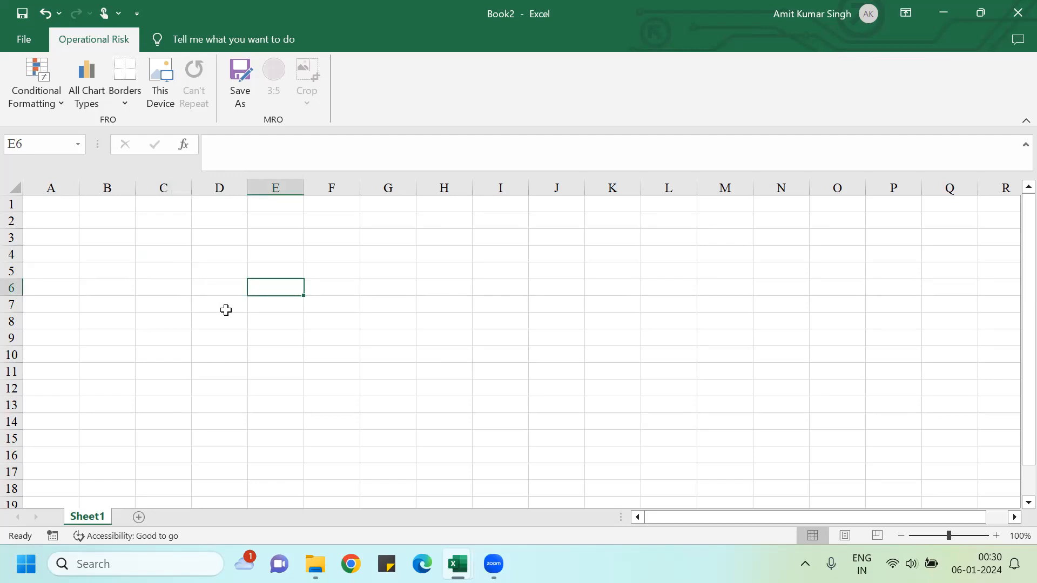
{"action": "key", "text": "ctrl+n"}
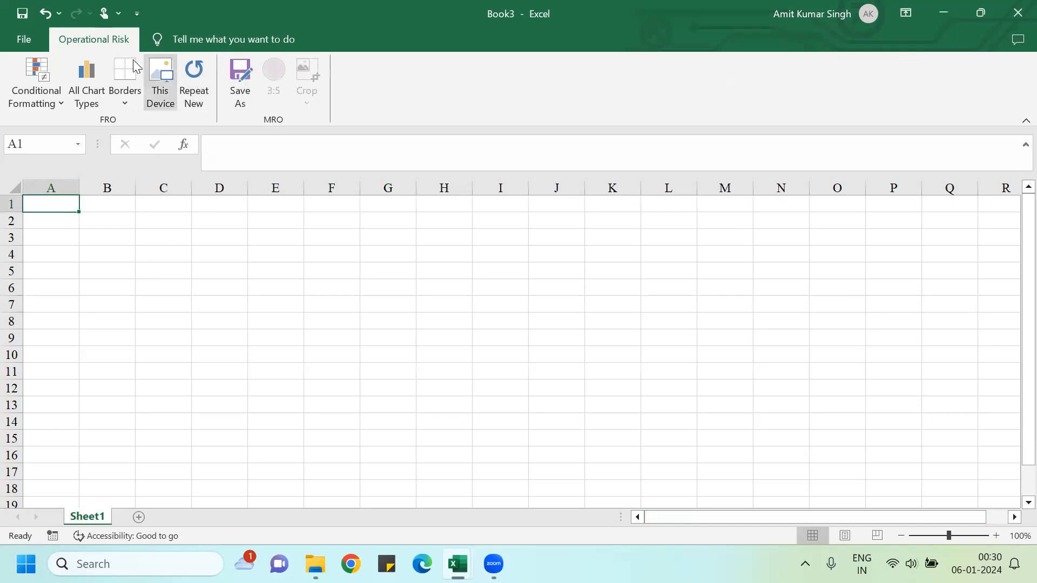
{"action": "left_click", "coordinate": [139, 346]}
Reset all Ribbon and Quick Access Toolbar customizations to the defaults and apply the change
{"action": "key", "text": "alt"}
{"action": "key", "text": "f"}
{"action": "key", "text": "t"}
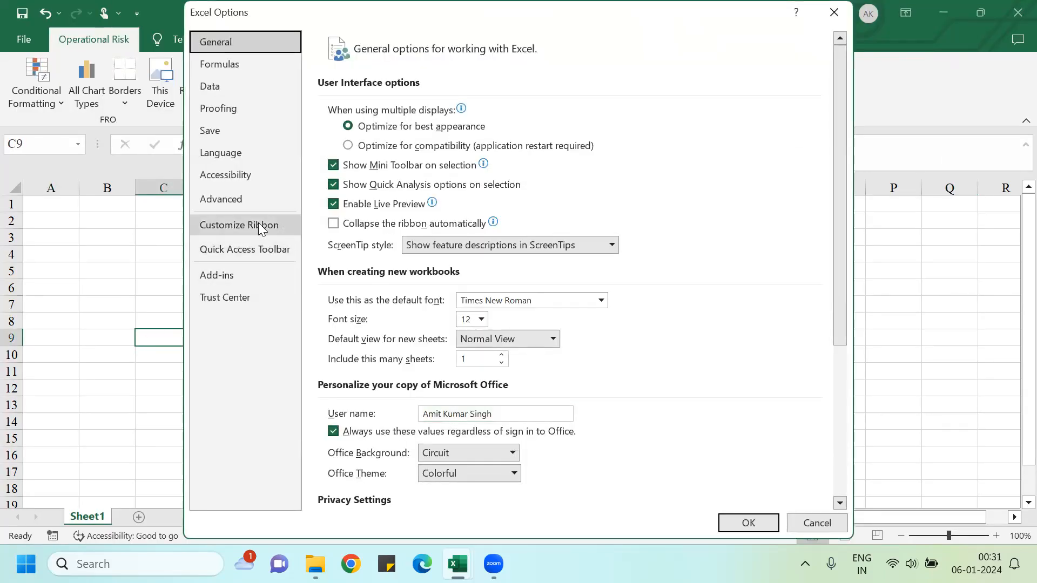
{"action": "left_click", "coordinate": [214, 219]}
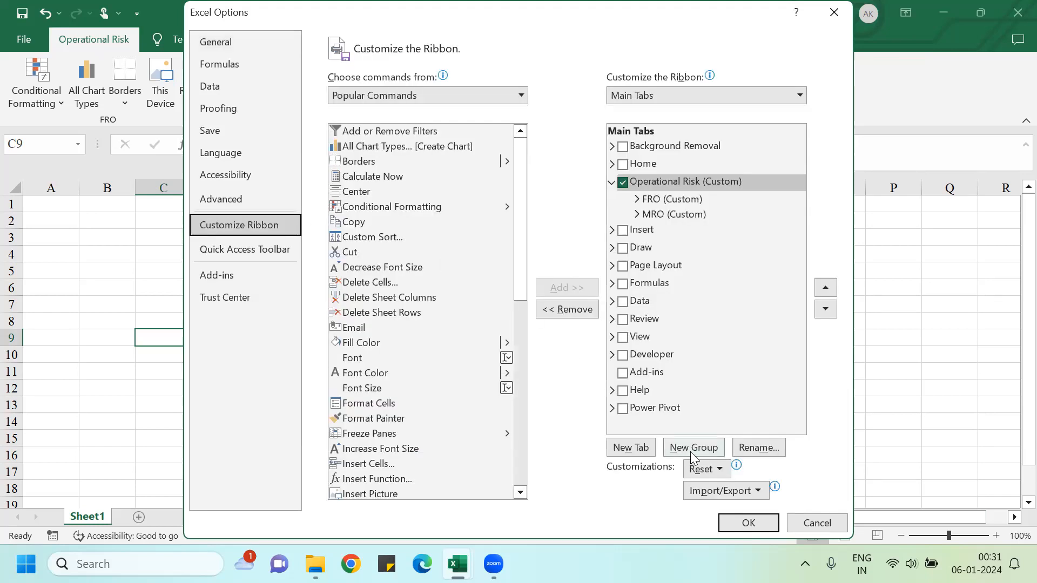
{"action": "left_click", "coordinate": [700, 468]}
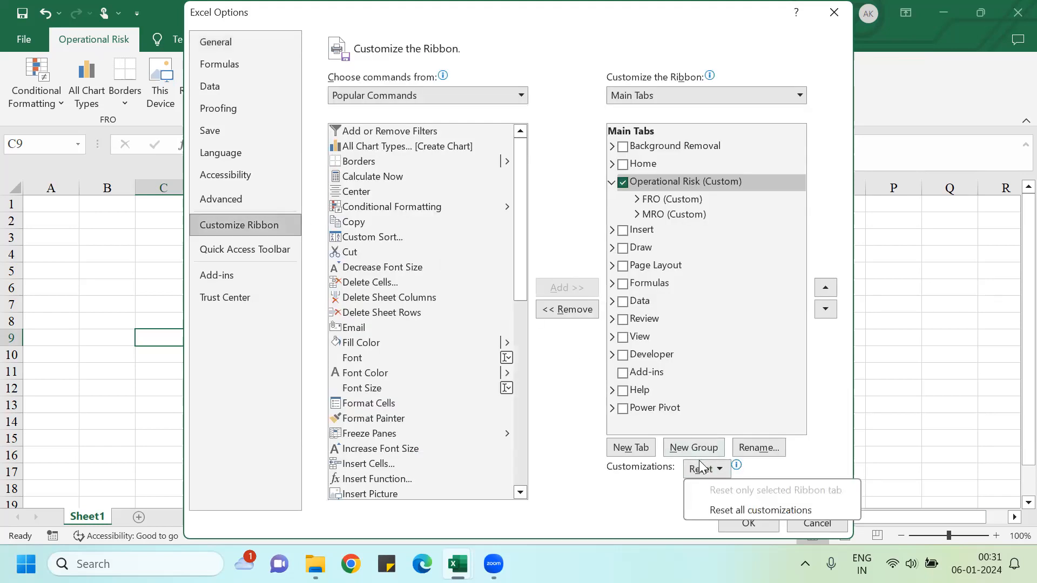
{"action": "left_click", "coordinate": [736, 511]}
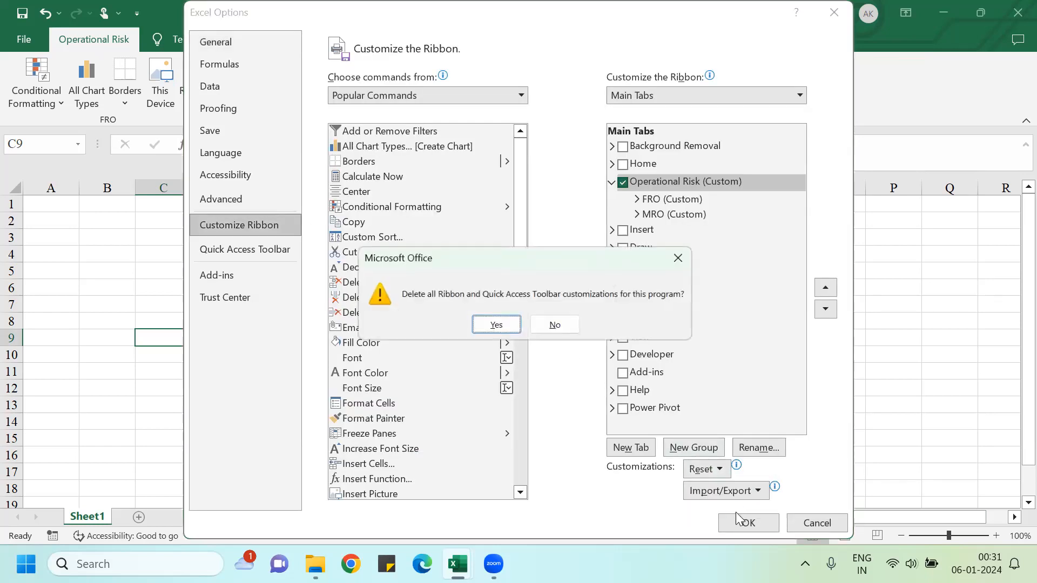
{"action": "left_click", "coordinate": [500, 324]}
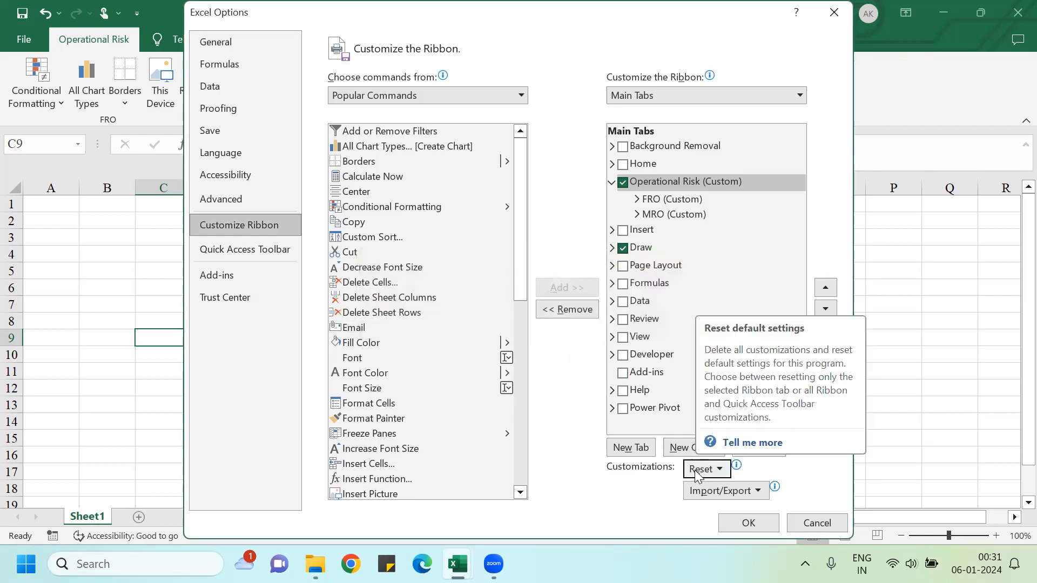
{"action": "left_click", "coordinate": [748, 520]}
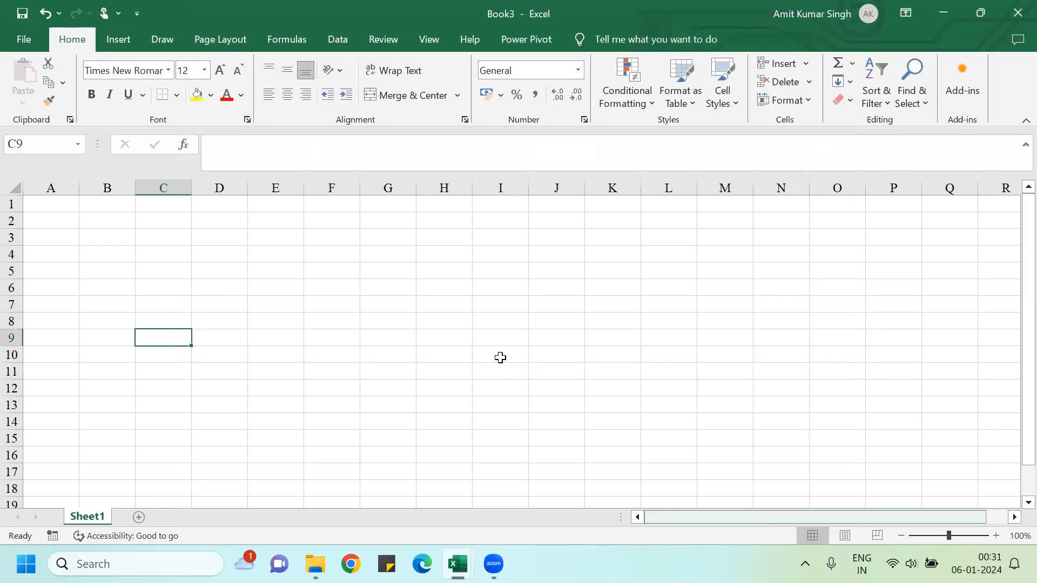
Create another new blank workbook to check its ribbon after the reset
{"action": "left_click", "coordinate": [498, 358]}
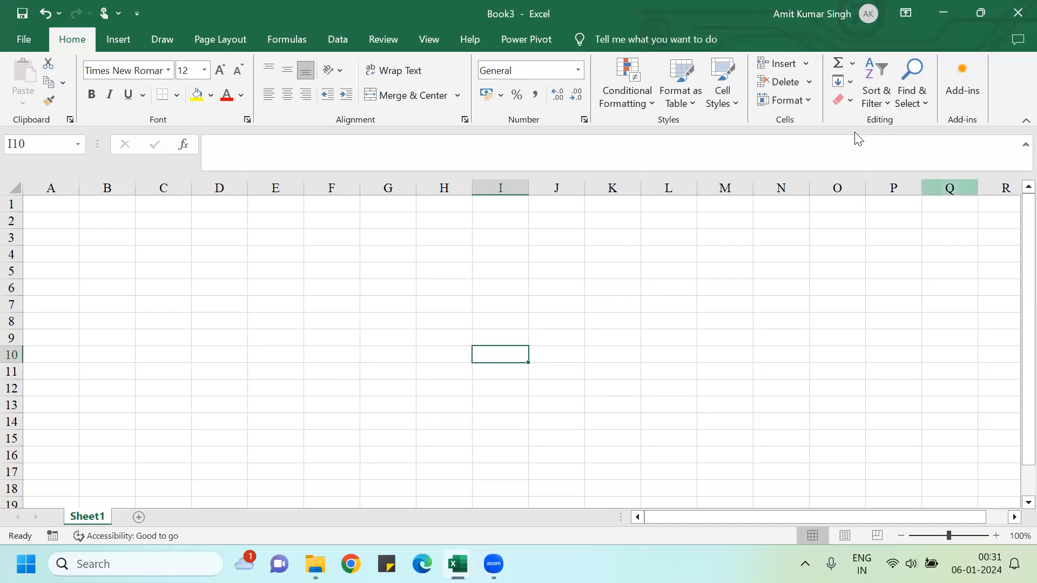
{"action": "key", "text": "ctrl+n"}
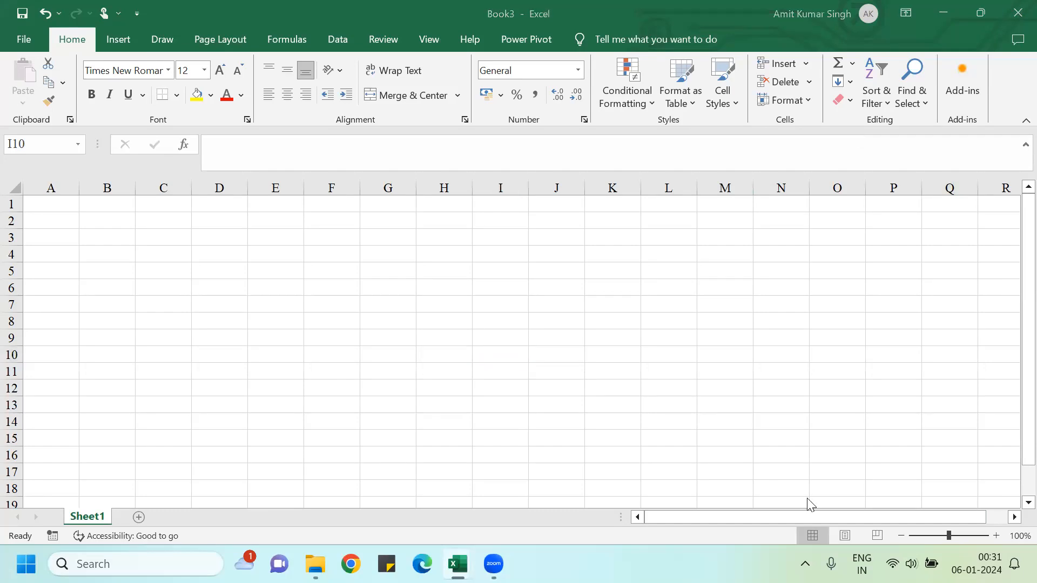